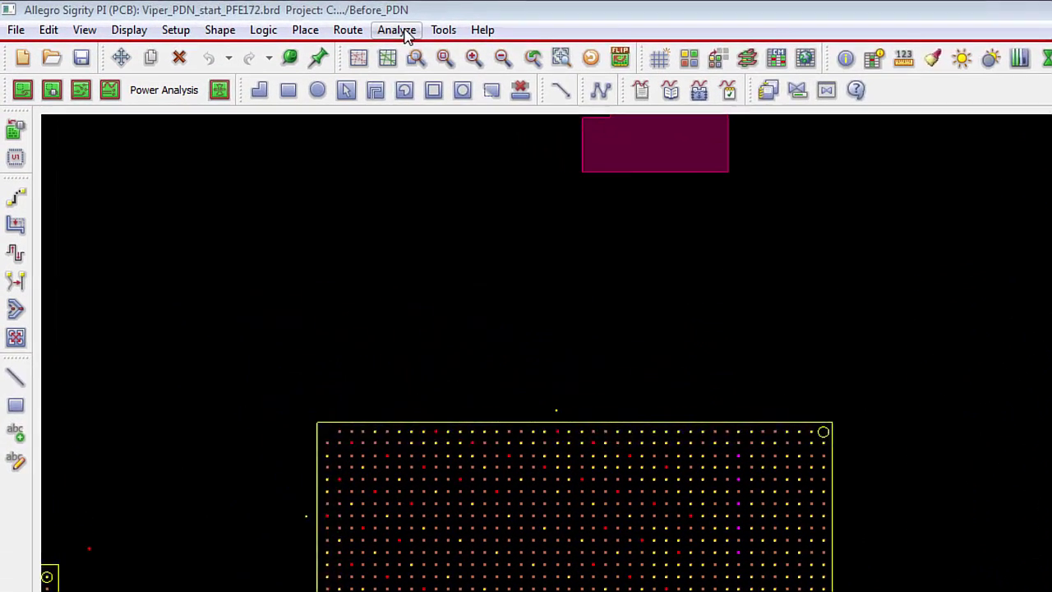
Step: Start Decap Place for IC U1 on the +1_5V net, showing the 904.7073 mil effective radius
click(233, 18)
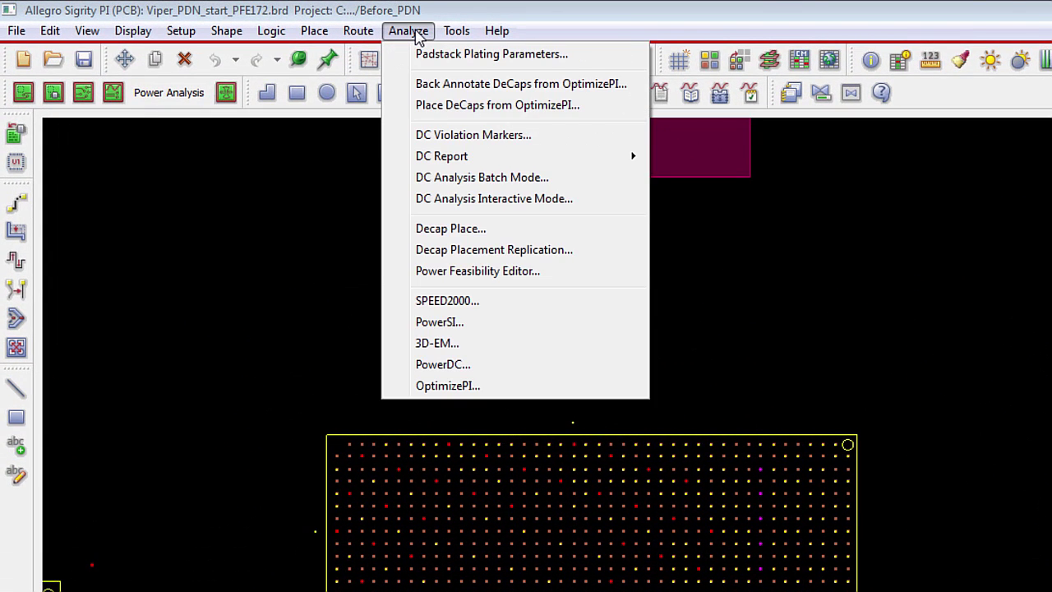
click(450, 230)
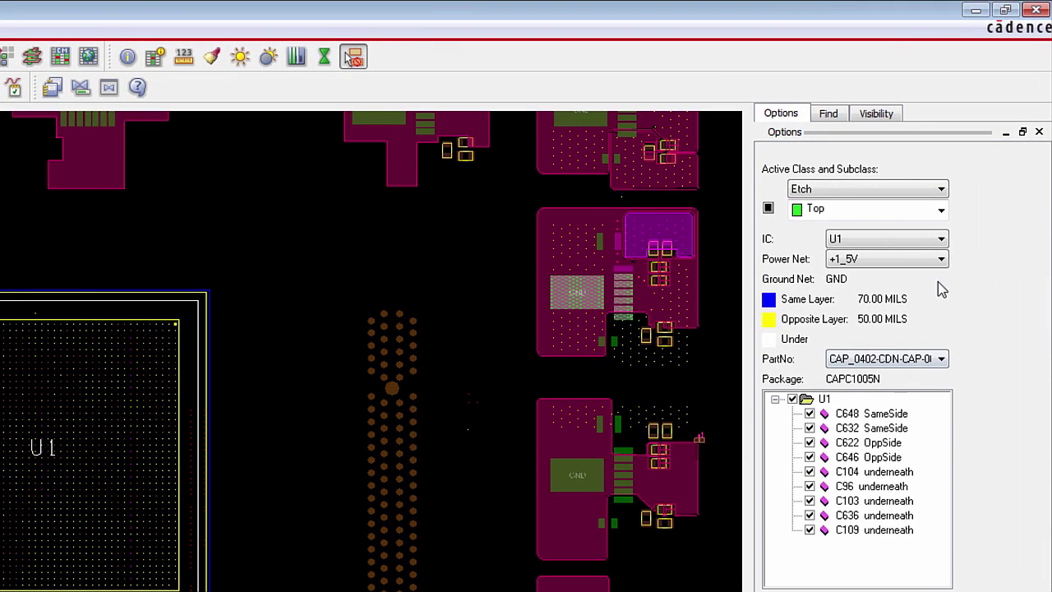
click(942, 239)
click(871, 248)
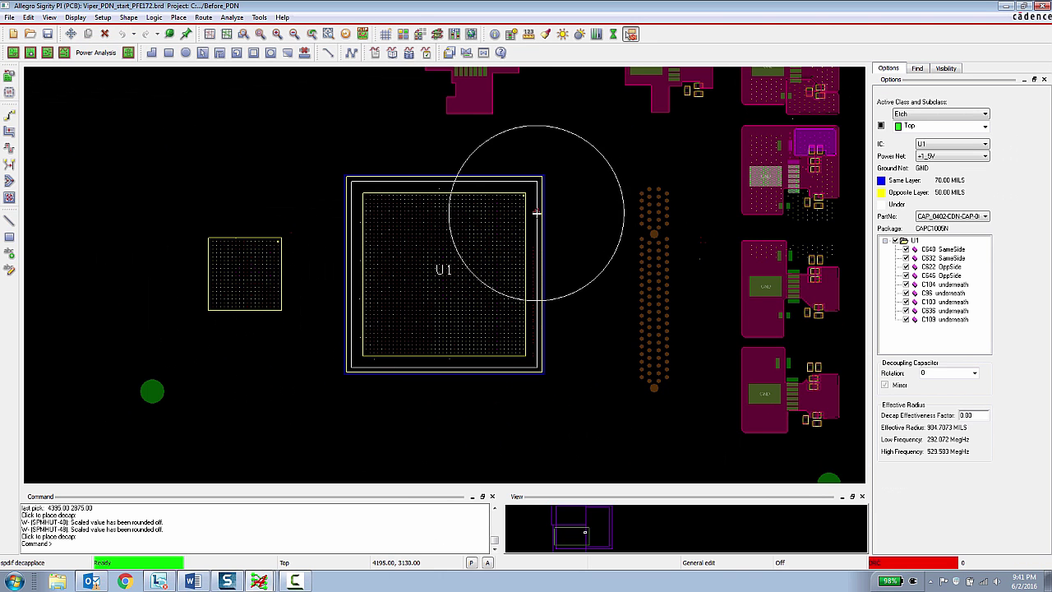
Step: Place three decaps at U1's top-right corner, inside the effective-radius circle
scroll(530, 198, up, 2)
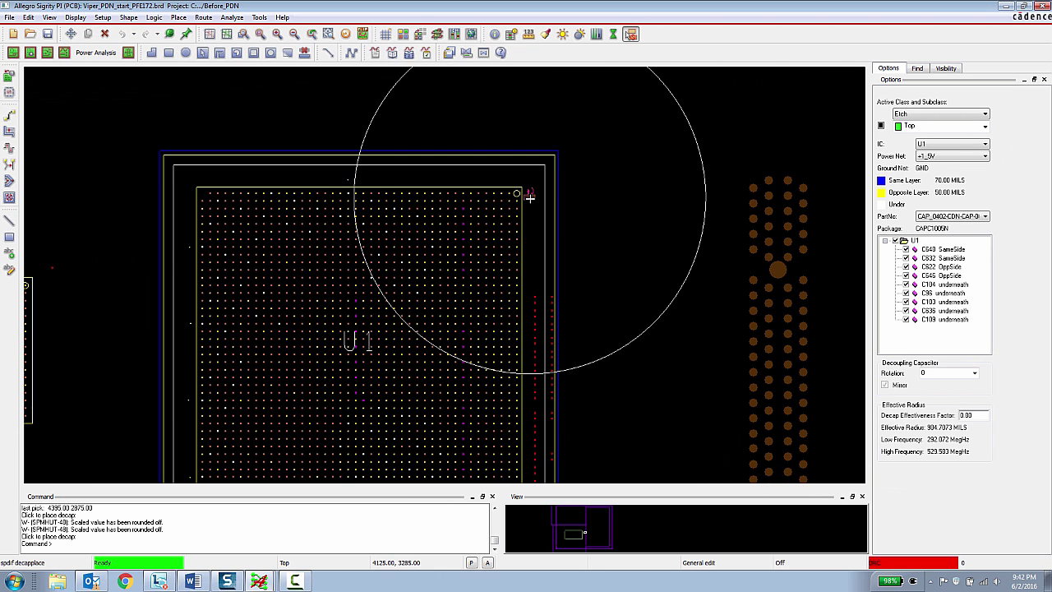
scroll(530, 198, up, 2)
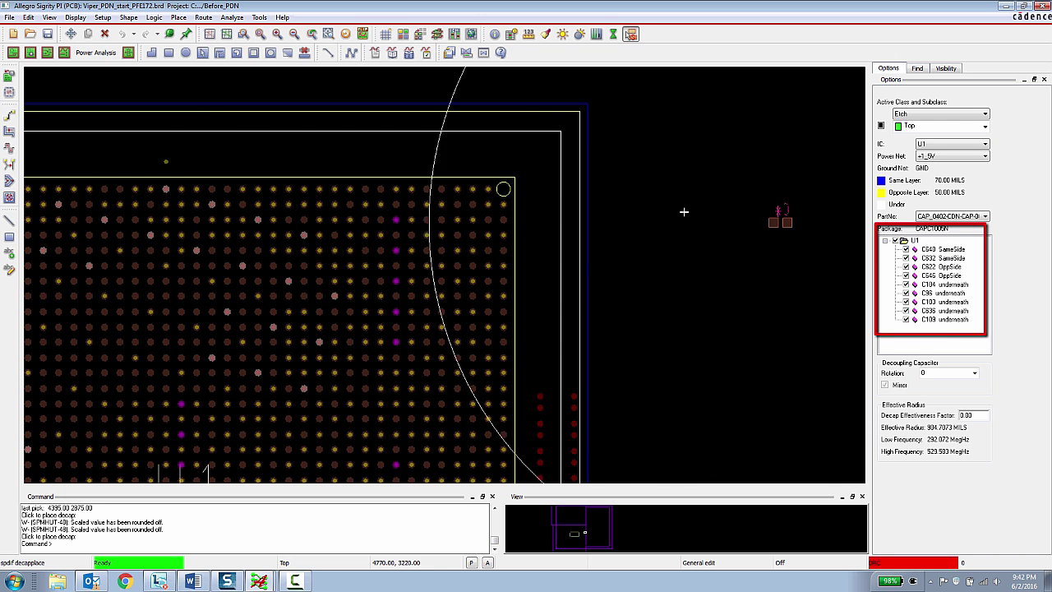
scroll(613, 195, down, 2)
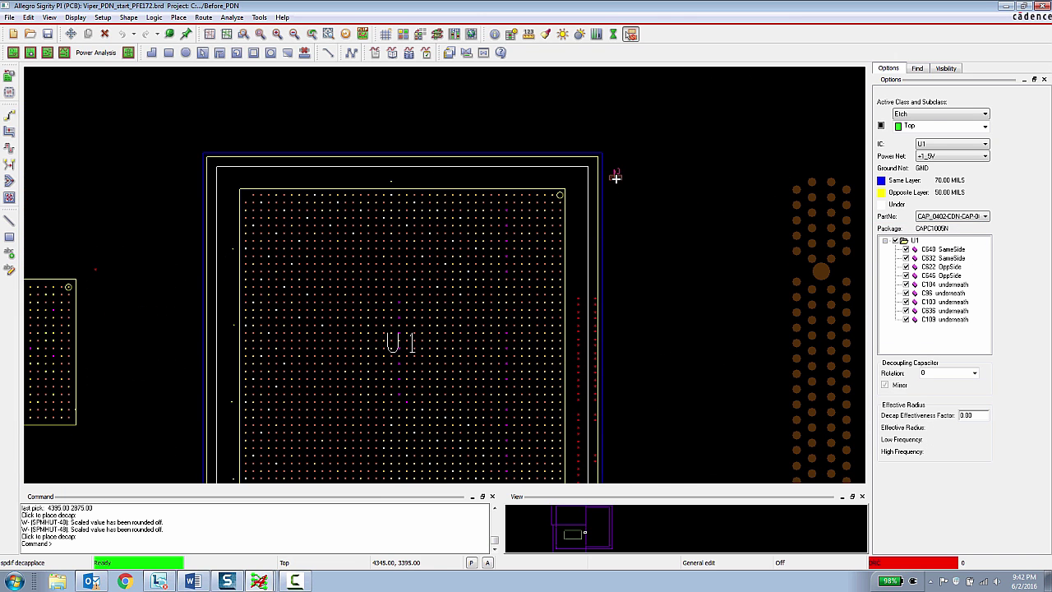
click(576, 191)
click(577, 211)
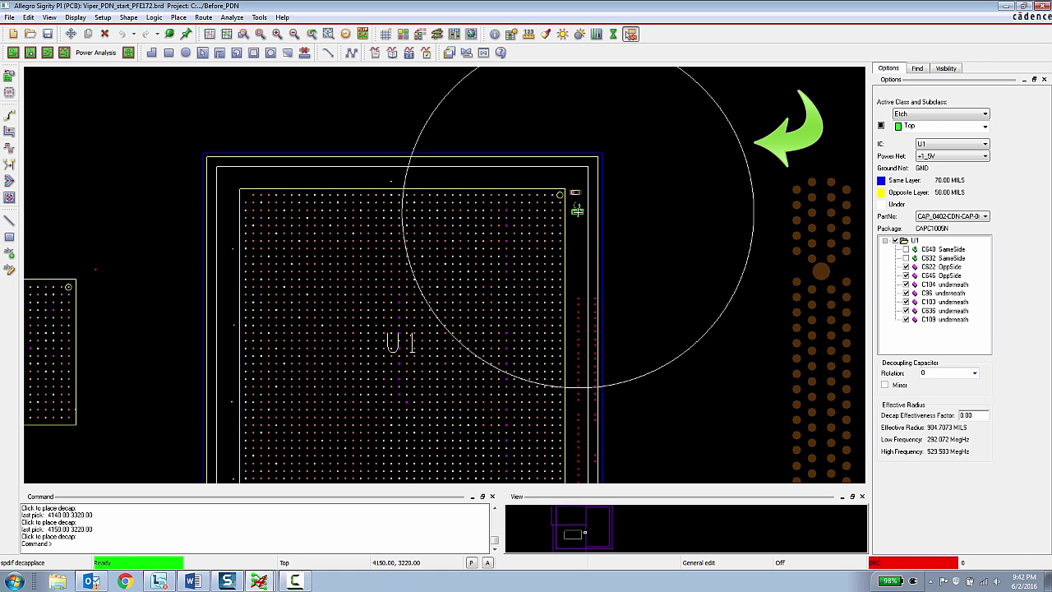
click(575, 235)
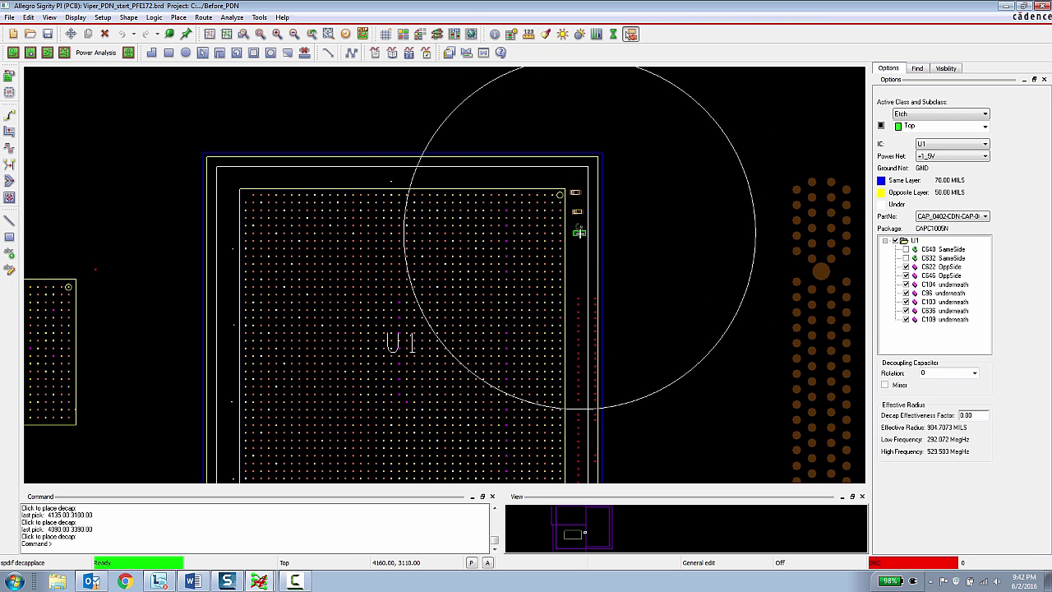
Step: Cancel decap placement and show IC Component Setup in the Power Feasibility Editor
right_click(579, 235)
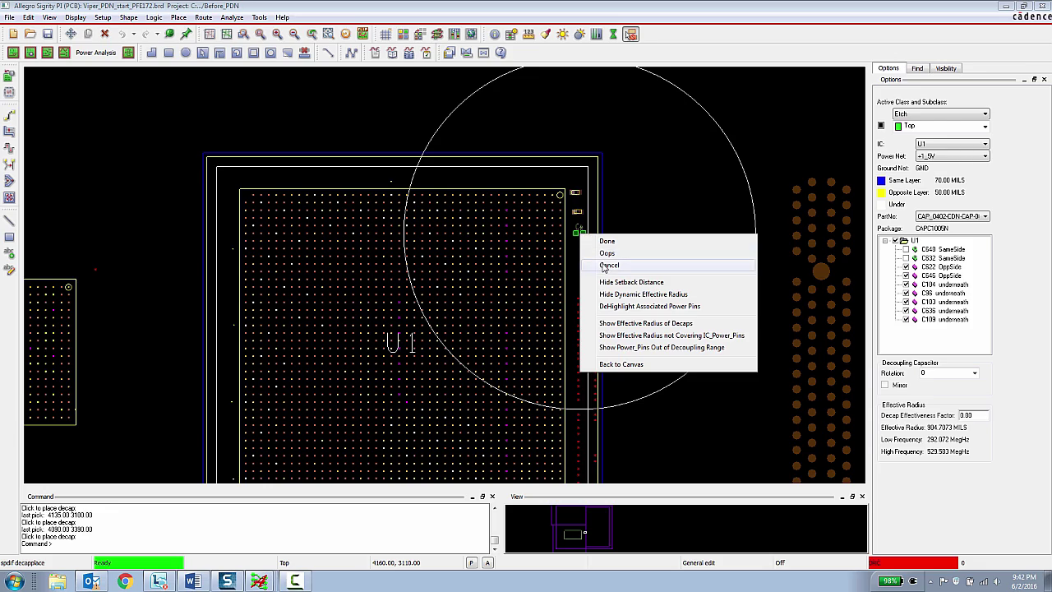
click(606, 266)
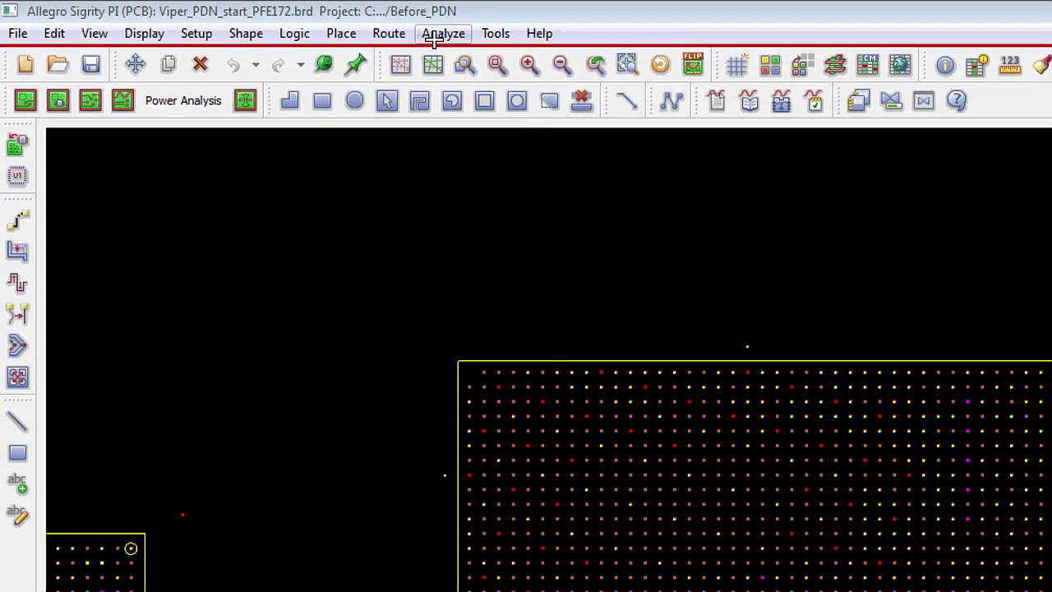
click(450, 41)
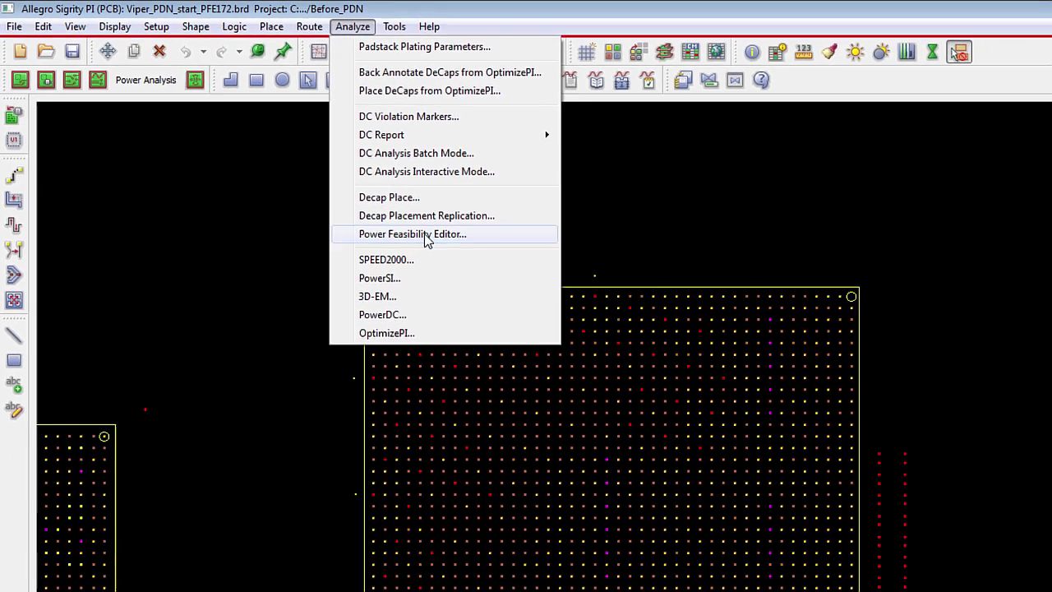
click(426, 235)
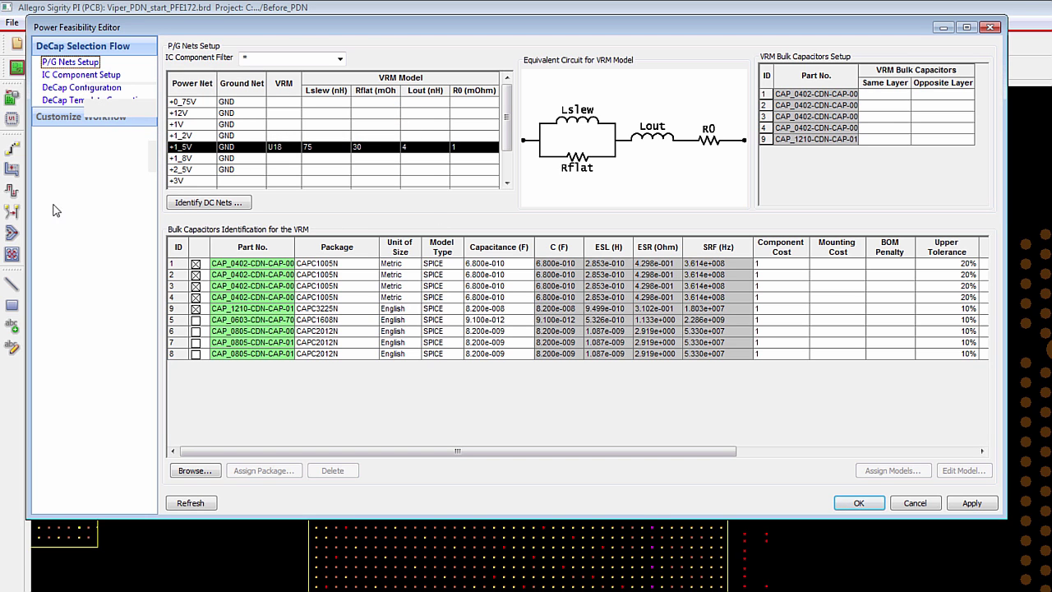
click(73, 75)
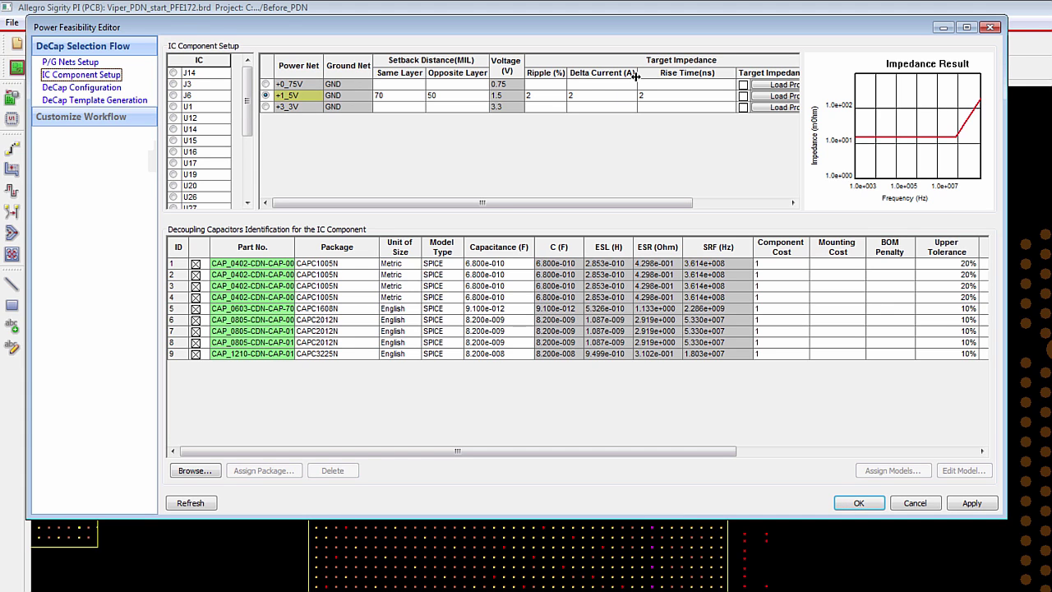
Step: Run the DeCap Configuration impedance analysis and review U34's DeCap Template Generation summary, then close with OK
click(105, 92)
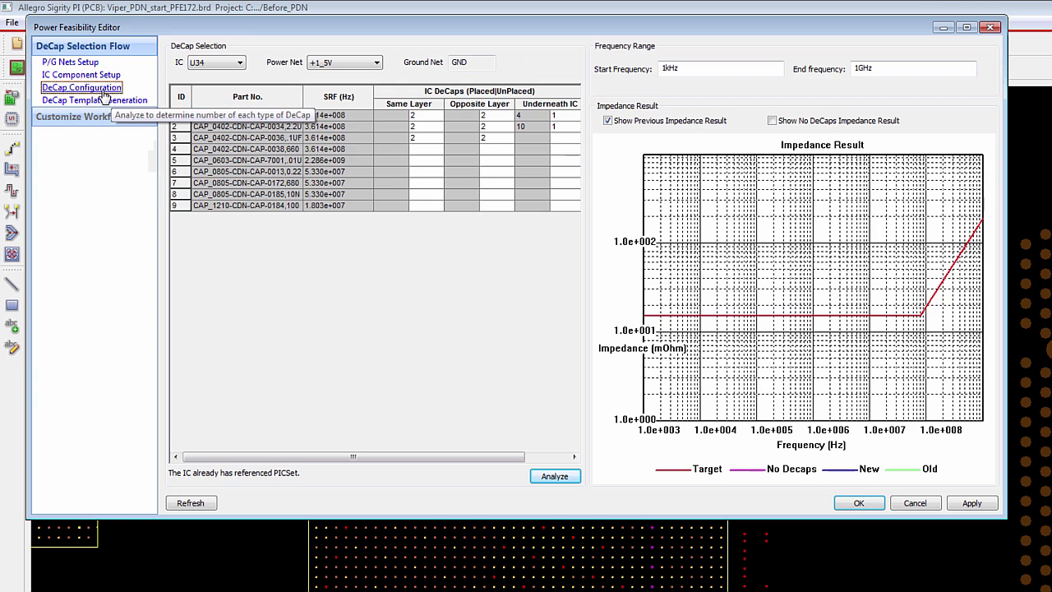
click(102, 77)
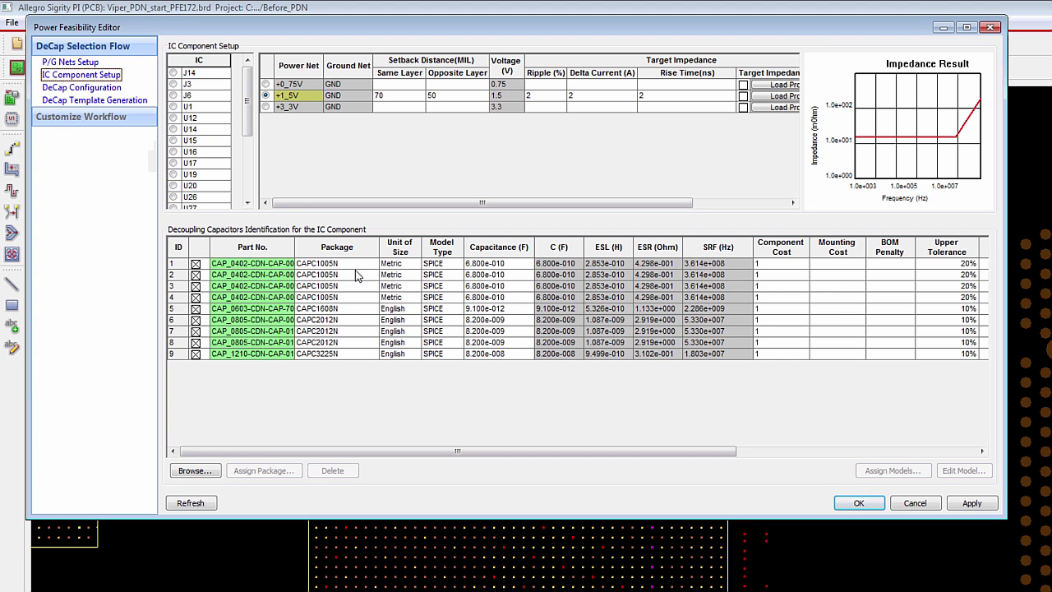
click(88, 89)
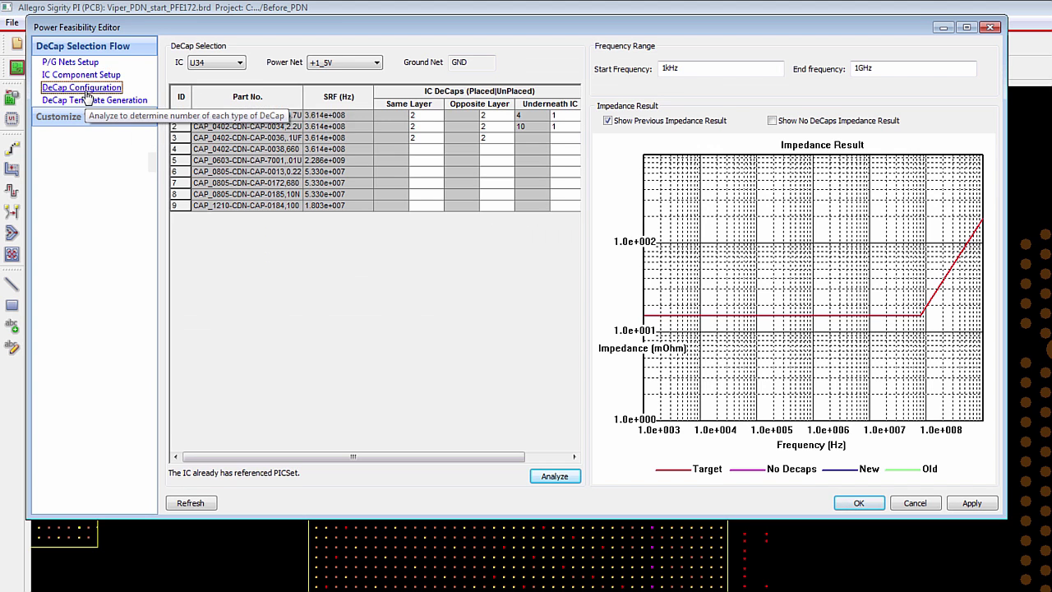
drag(466, 457, 436, 445)
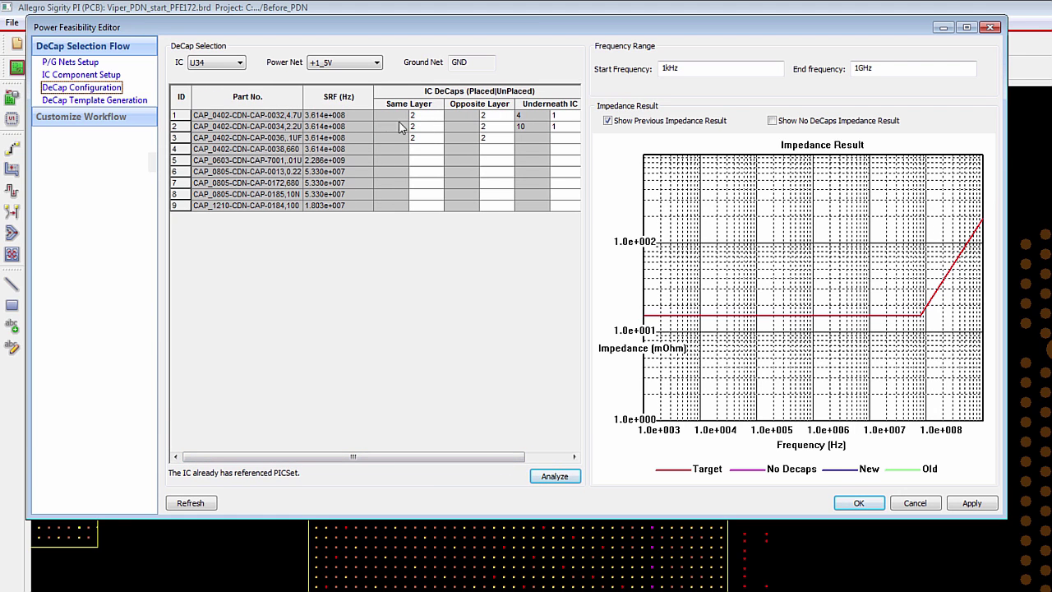
click(576, 485)
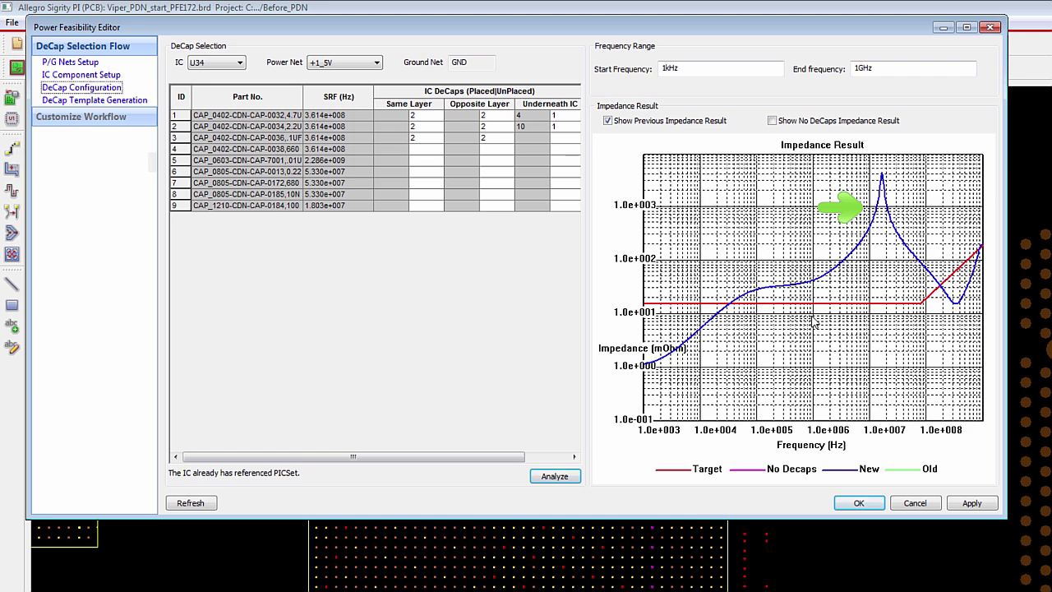
click(93, 100)
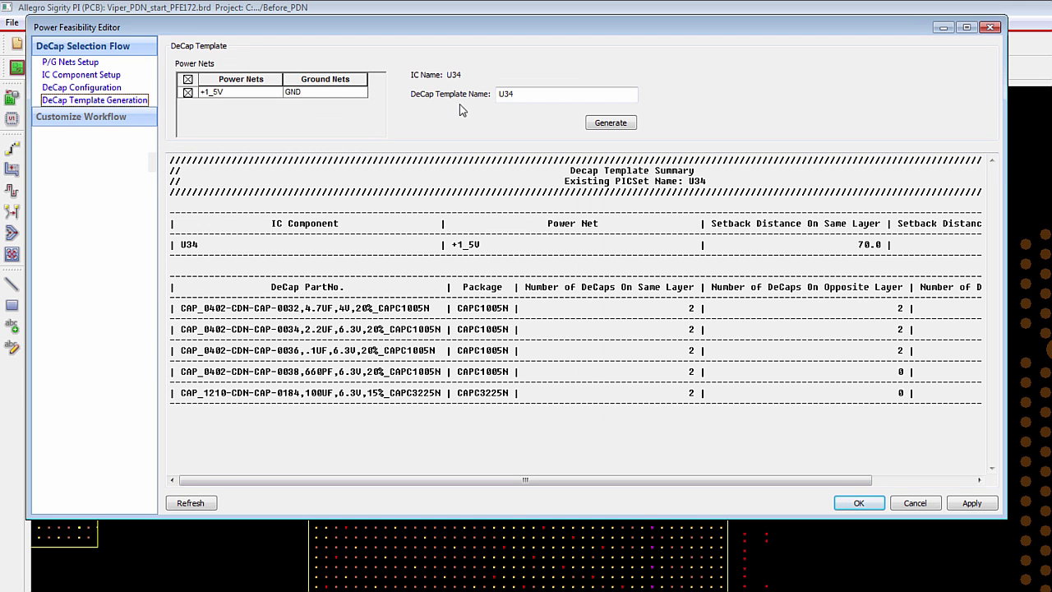
click(859, 503)
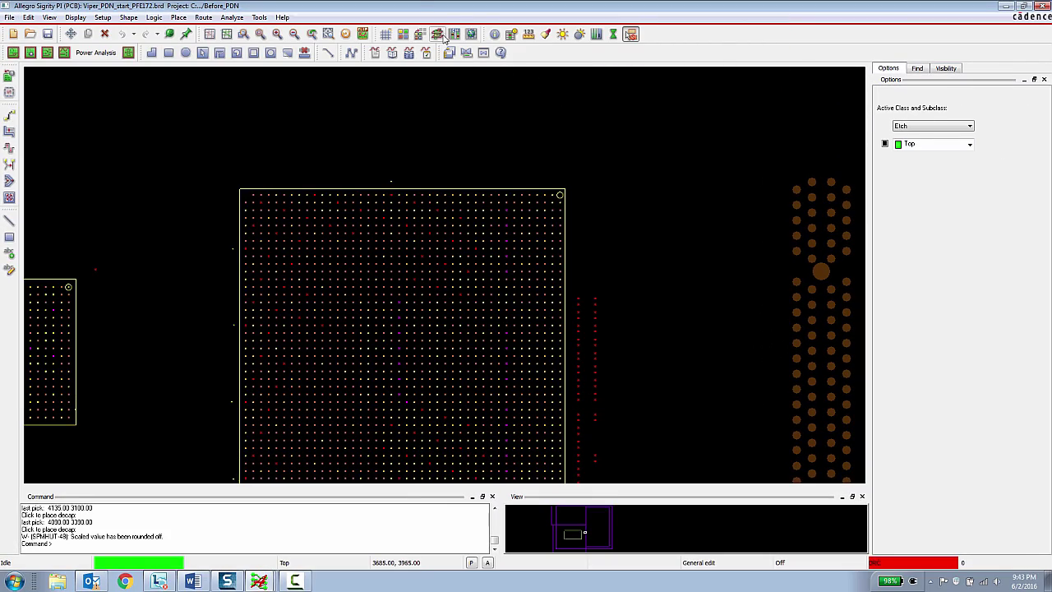
Step: Show U34's +1_5V DeCap Template in Constraint Manager, with 70/50 mil setbacks
click(455, 36)
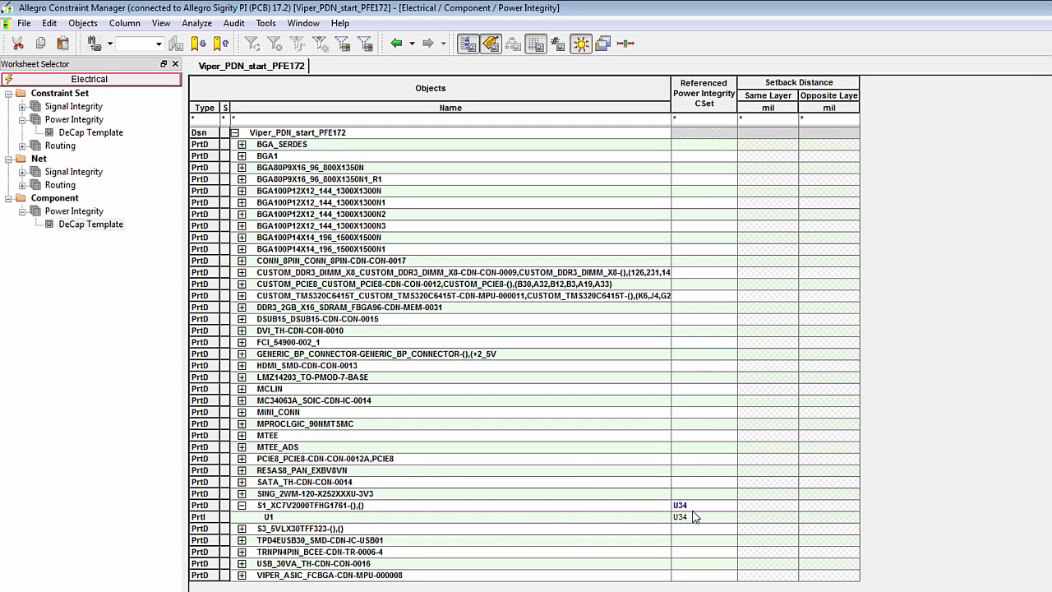
click(74, 135)
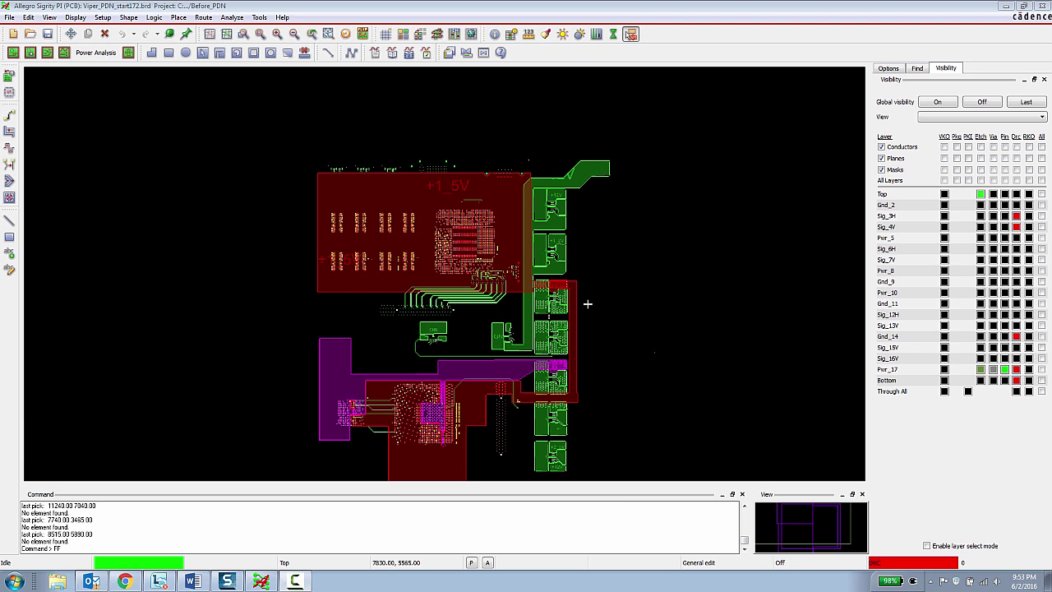
Step: Turn on Top-layer pin visibility and zoom around the +1_5V plane shape
click(588, 304)
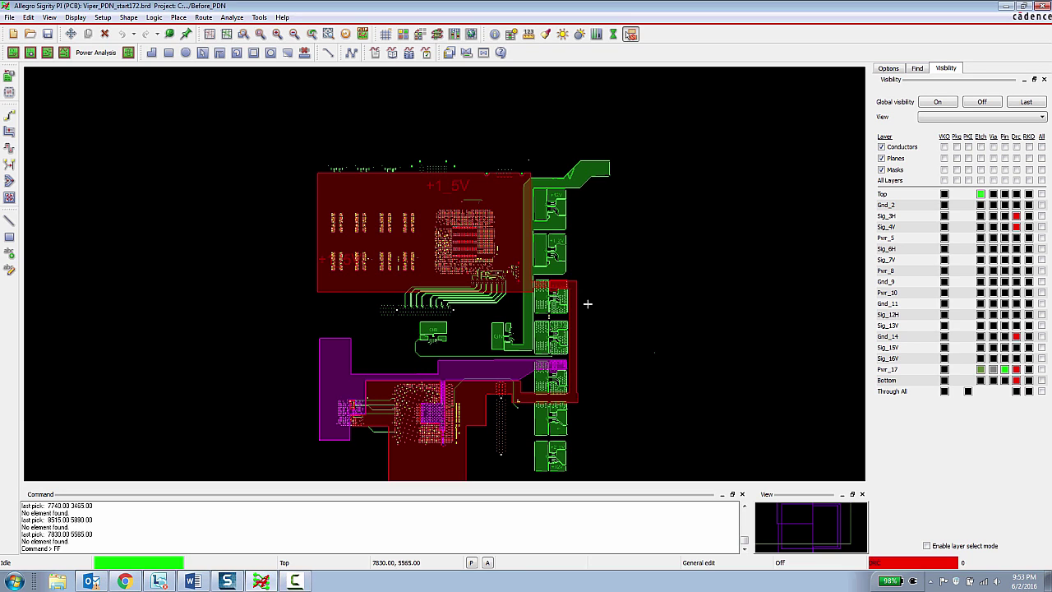
click(596, 306)
scroll(560, 290, up, 5)
scroll(581, 291, down, 4)
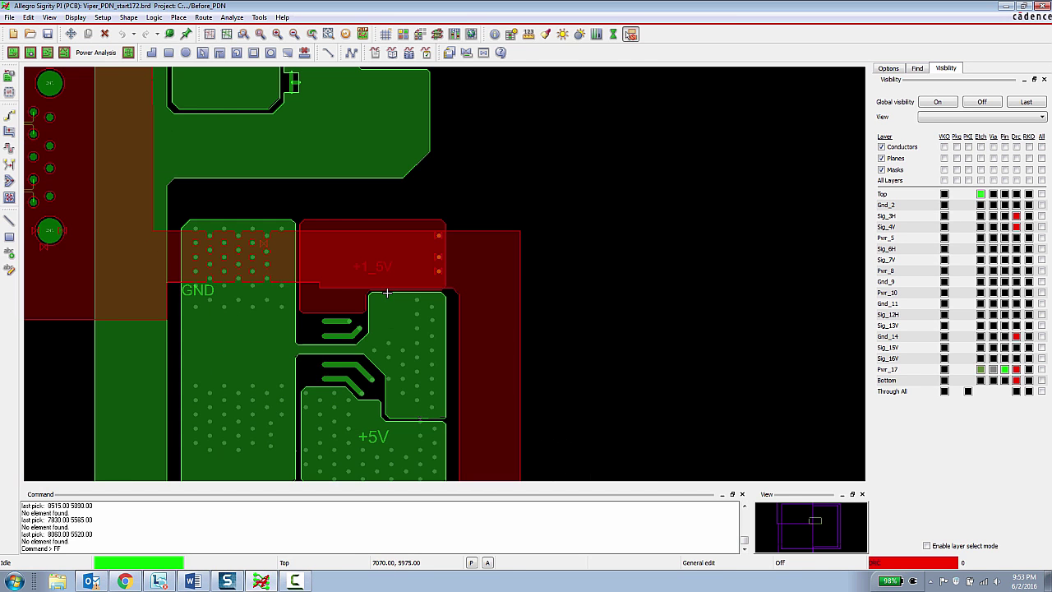
click(1017, 194)
click(1004, 194)
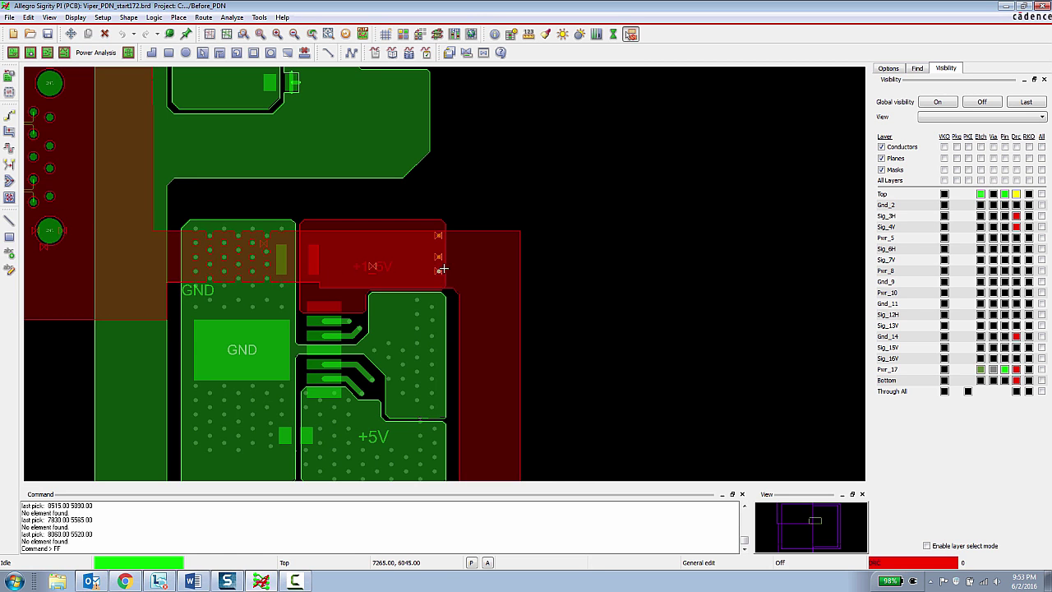
scroll(443, 263, down, 3)
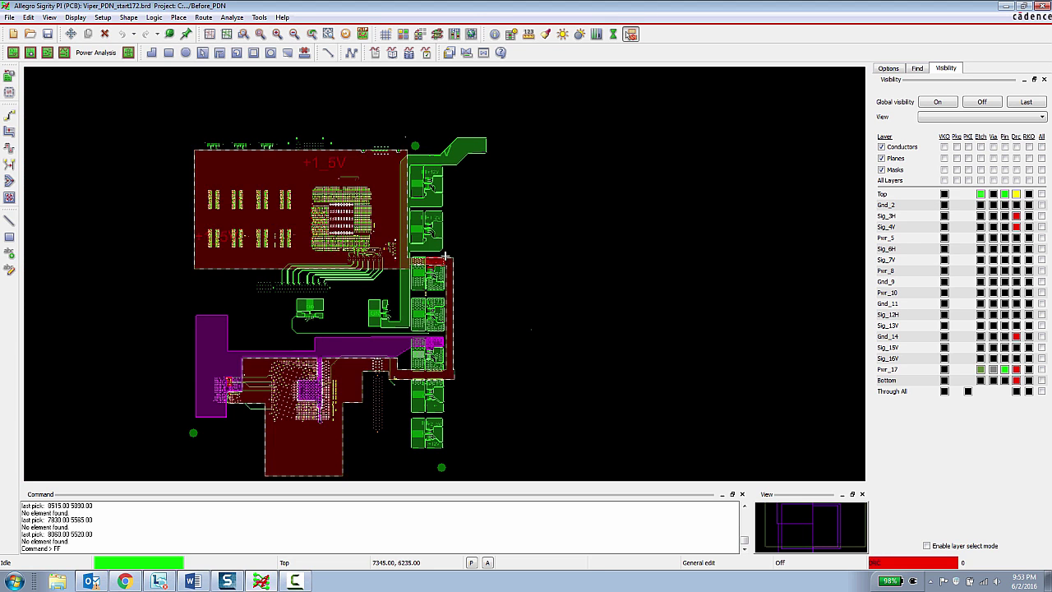
scroll(426, 267, up, 3)
scroll(426, 267, up, 2)
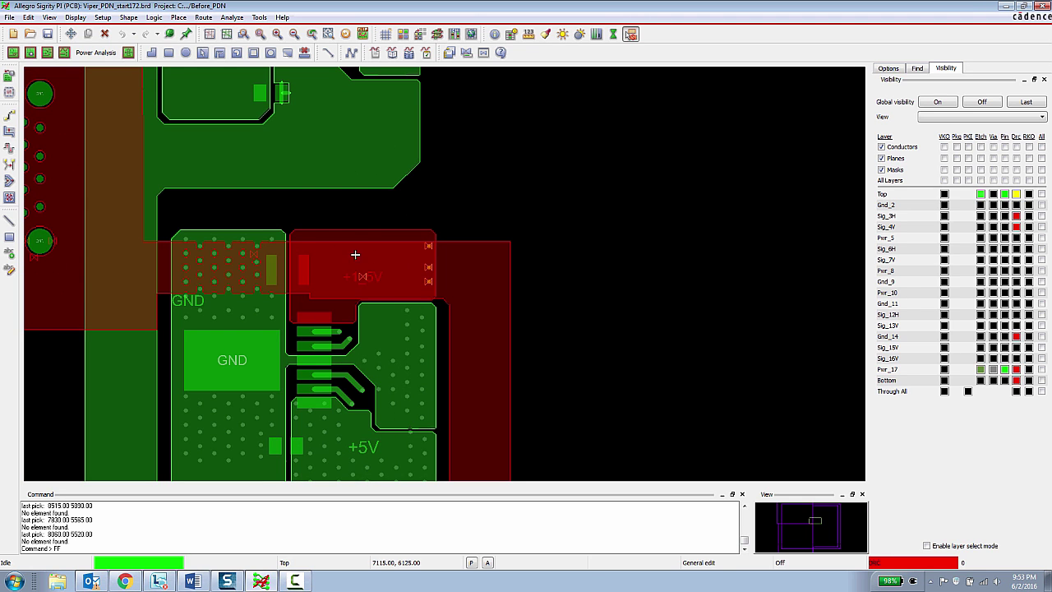
scroll(430, 255, down, 3)
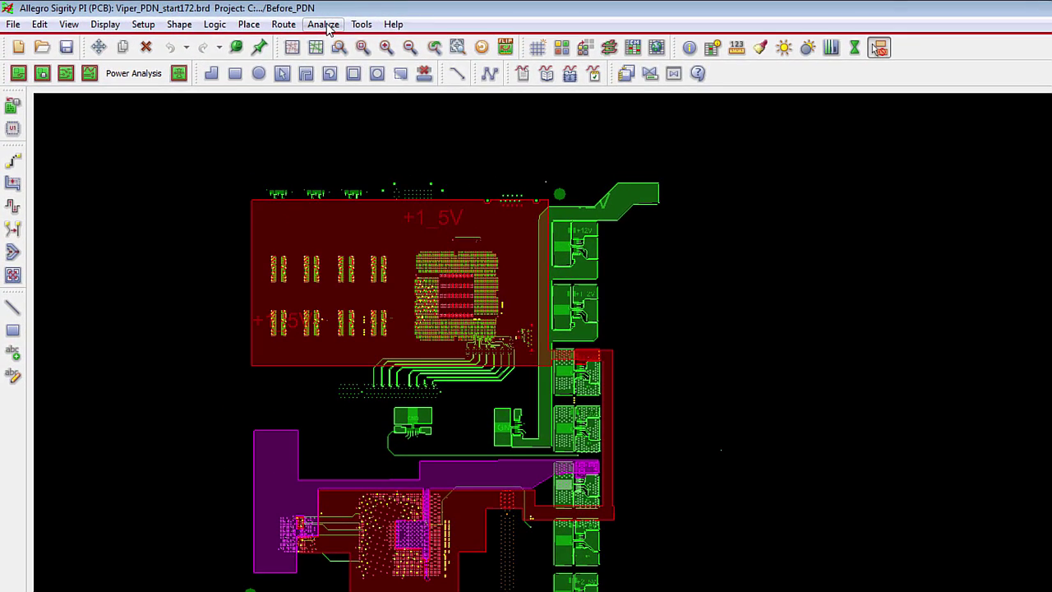
Step: Start DC Analysis Interactive Mode, saving the board changes first
click(325, 25)
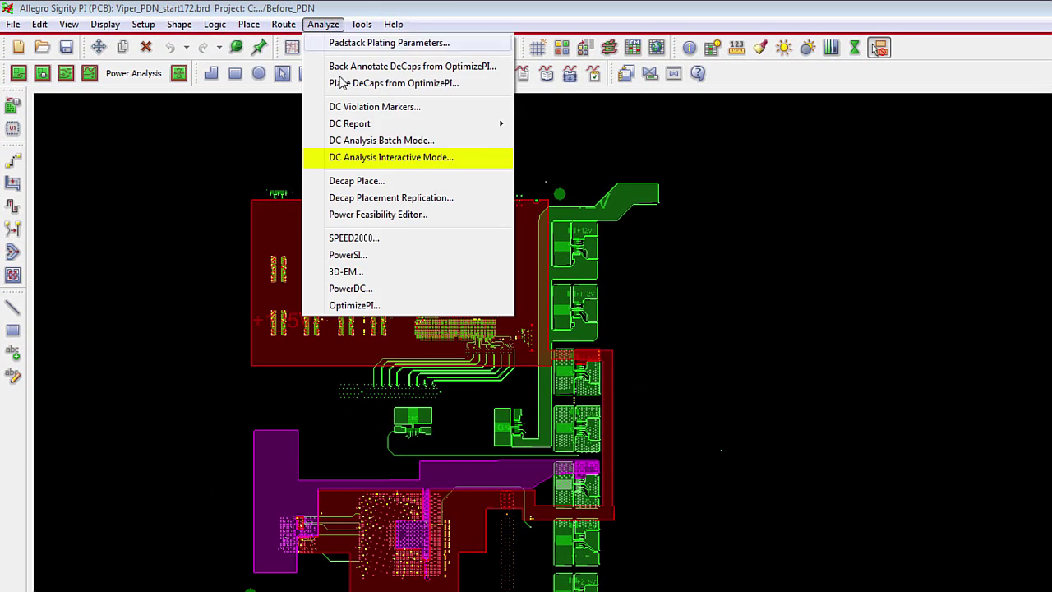
click(385, 160)
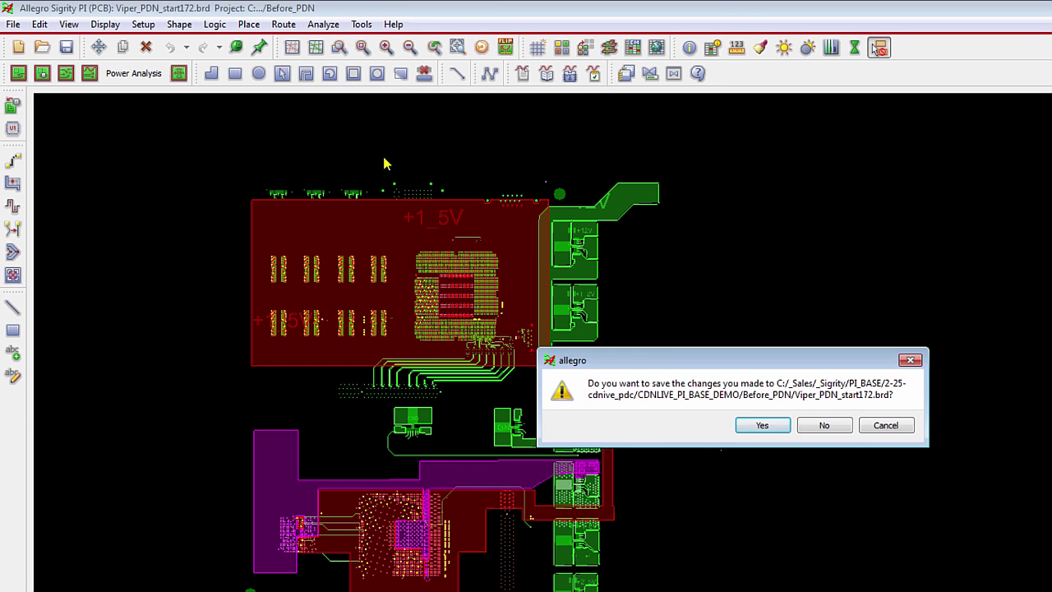
click(756, 429)
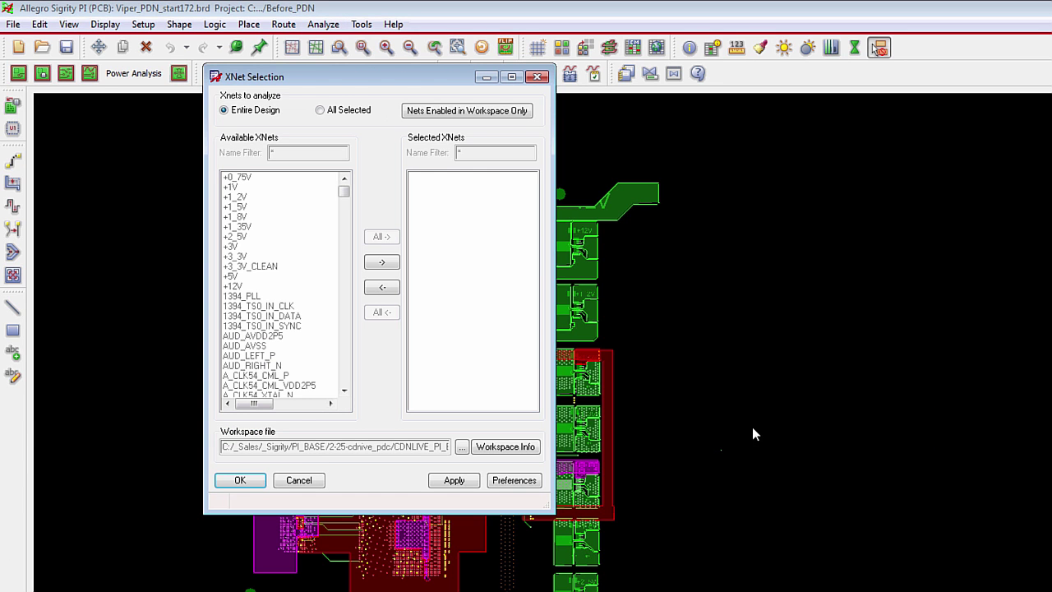
Step: Review the PowerDC workspace summary, then accept the XNet selection to run the analysis
click(504, 450)
drag(773, 192, 885, 146)
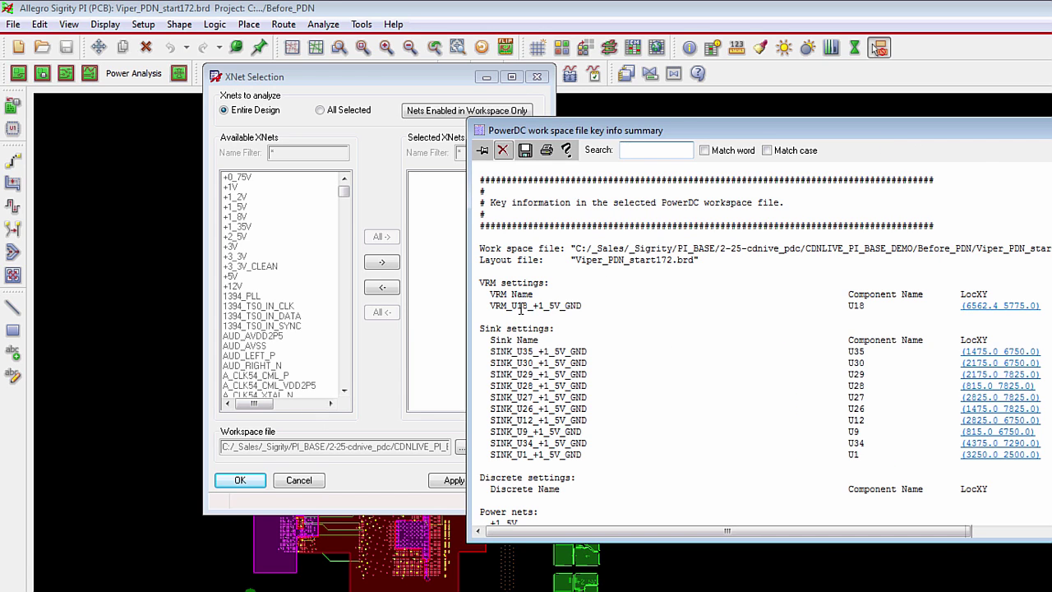
drag(590, 305, 492, 297)
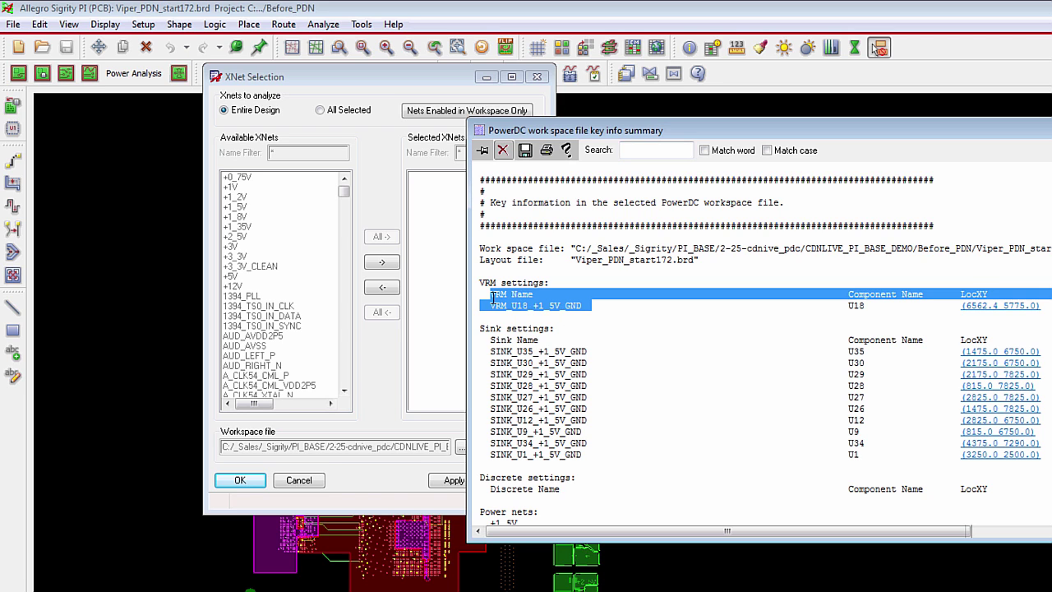
drag(600, 462, 482, 352)
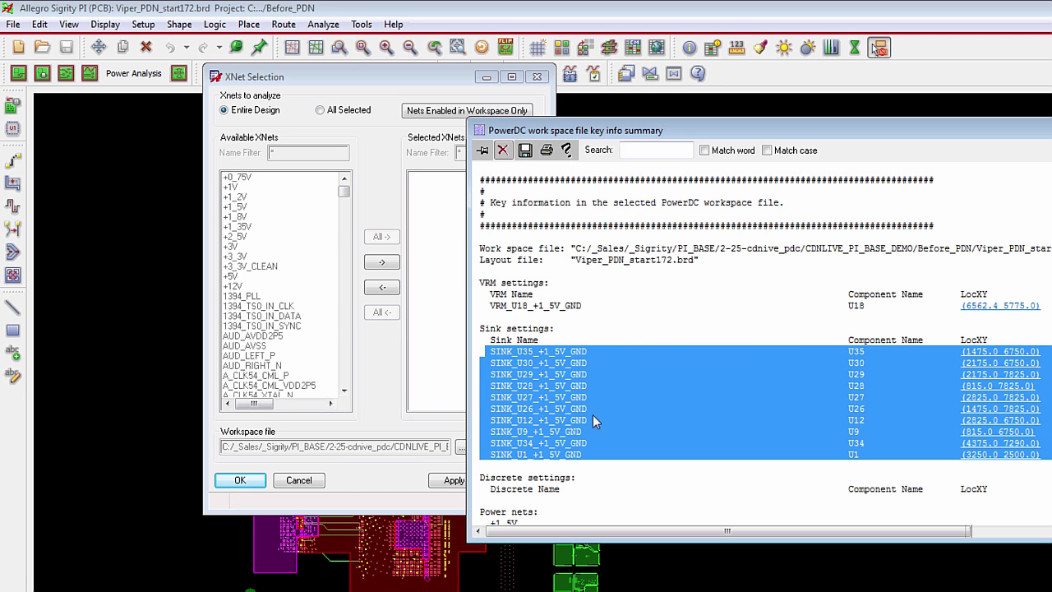
scroll(662, 436, down, 1)
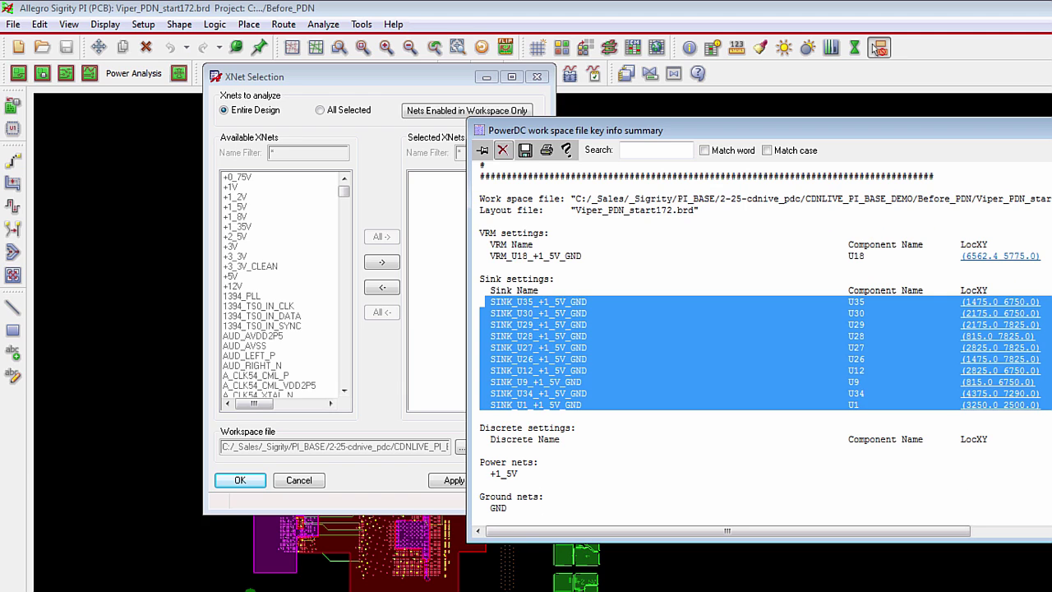
click(875, 49)
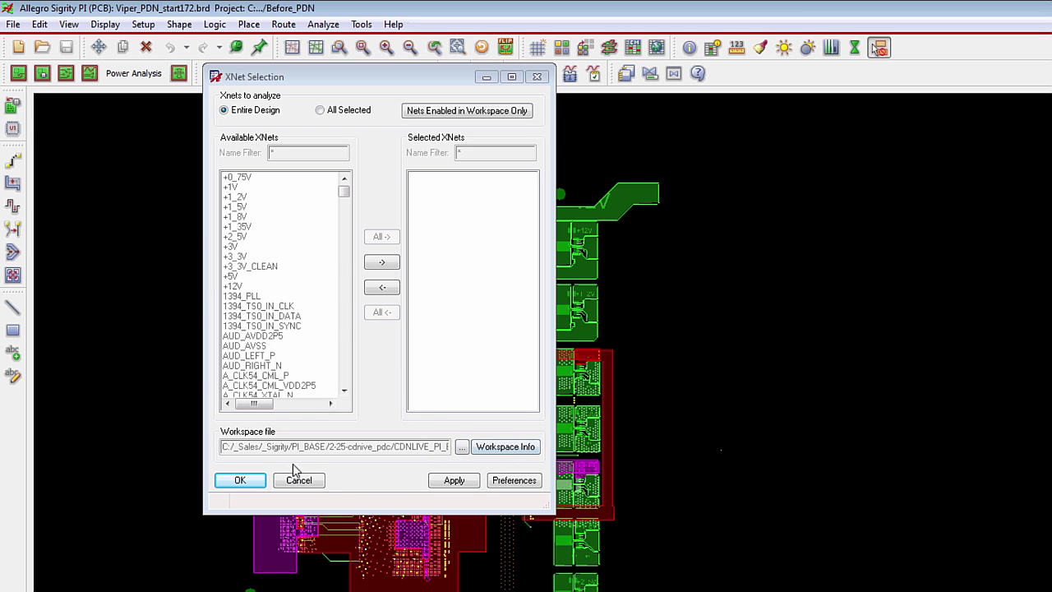
click(239, 482)
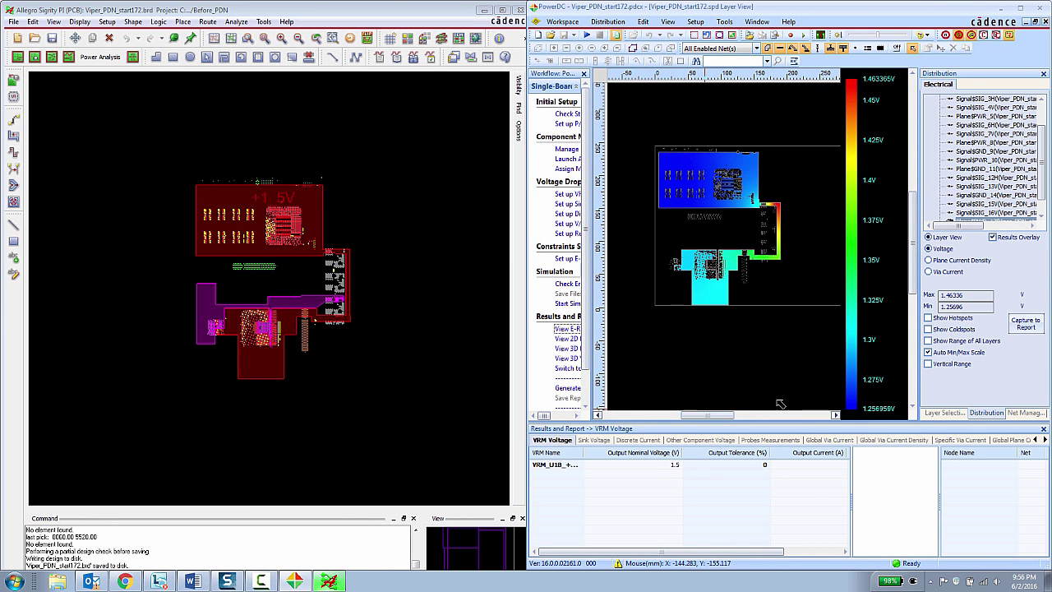
Step: Zoom the Allegro layout to cross-probe the +1_5V plane region
click(373, 286)
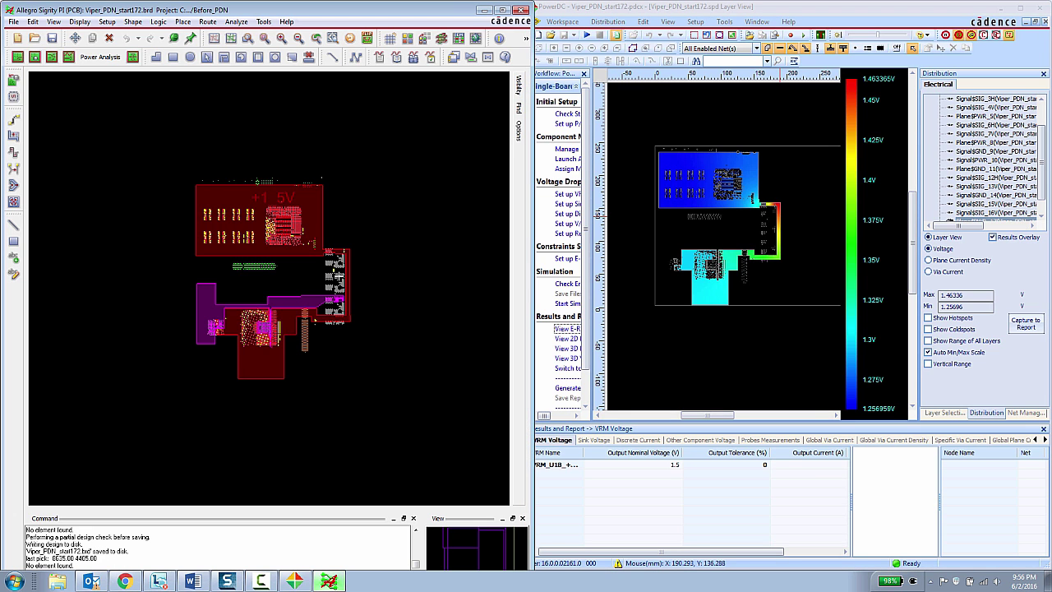
scroll(337, 277, up, 4)
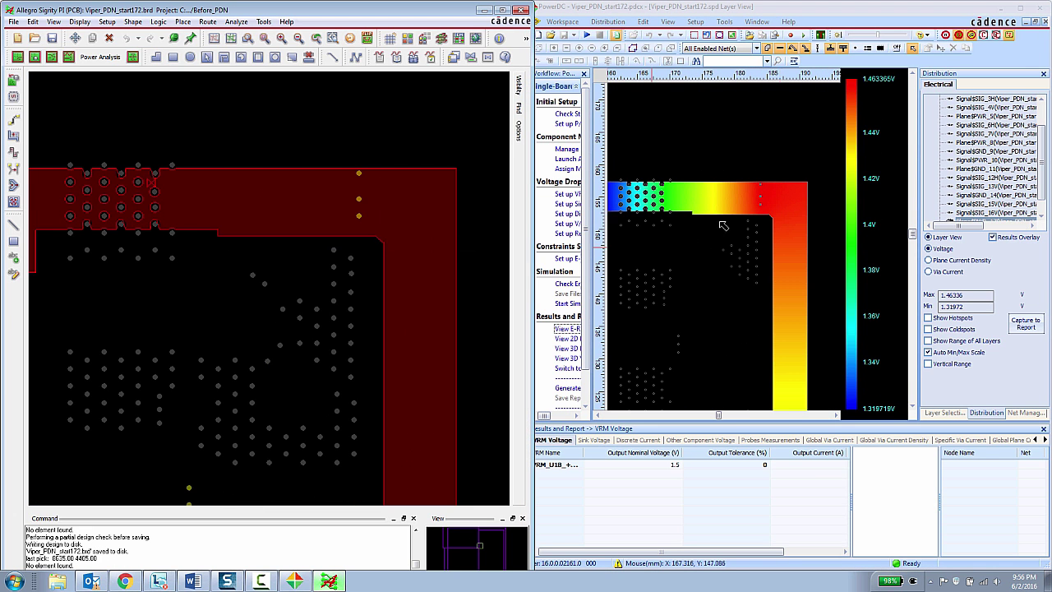
mouse_move(787, 274)
scroll(296, 265, down, 3)
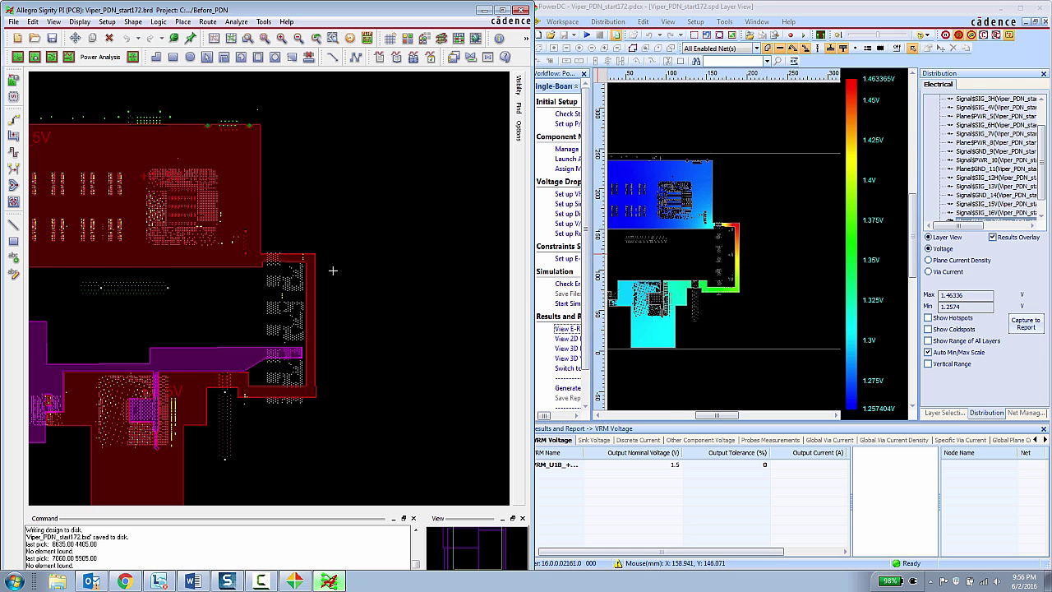
scroll(305, 277, down, 2)
scroll(300, 282, up, 3)
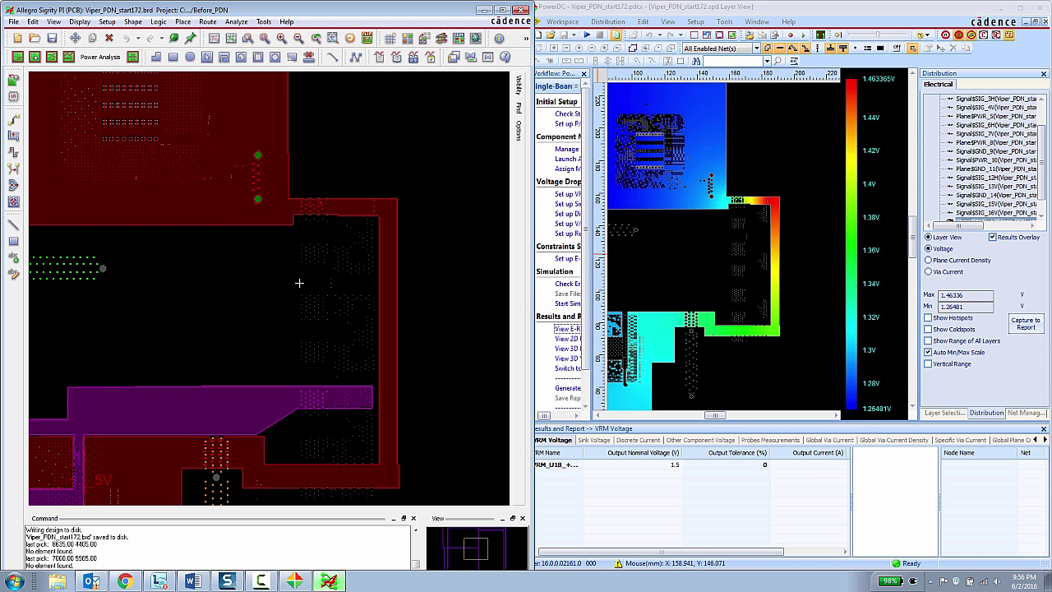
scroll(299, 283, up, 2)
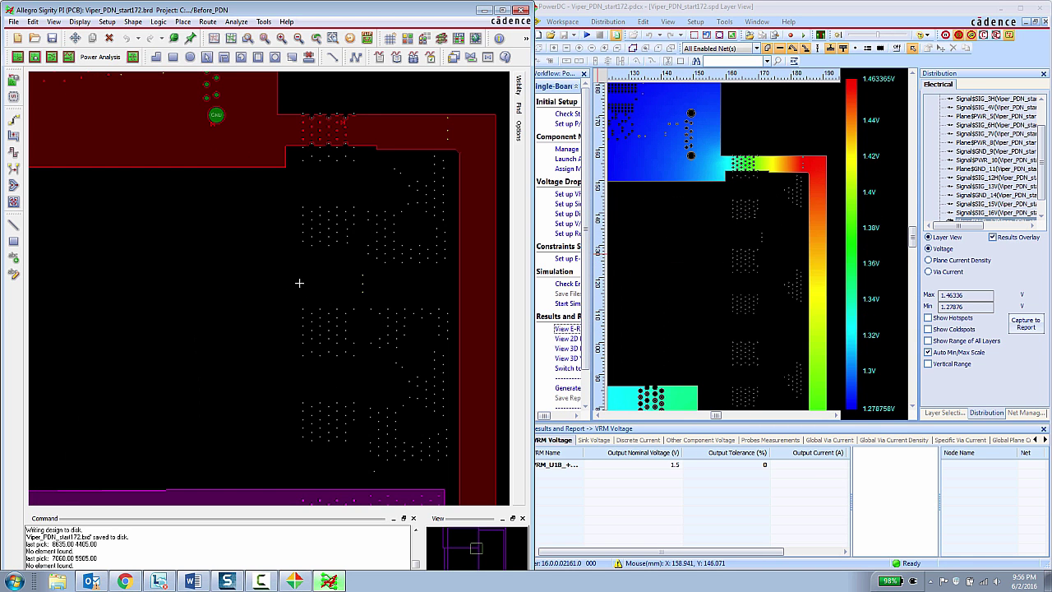
scroll(300, 282, down, 1)
scroll(300, 282, down, 2)
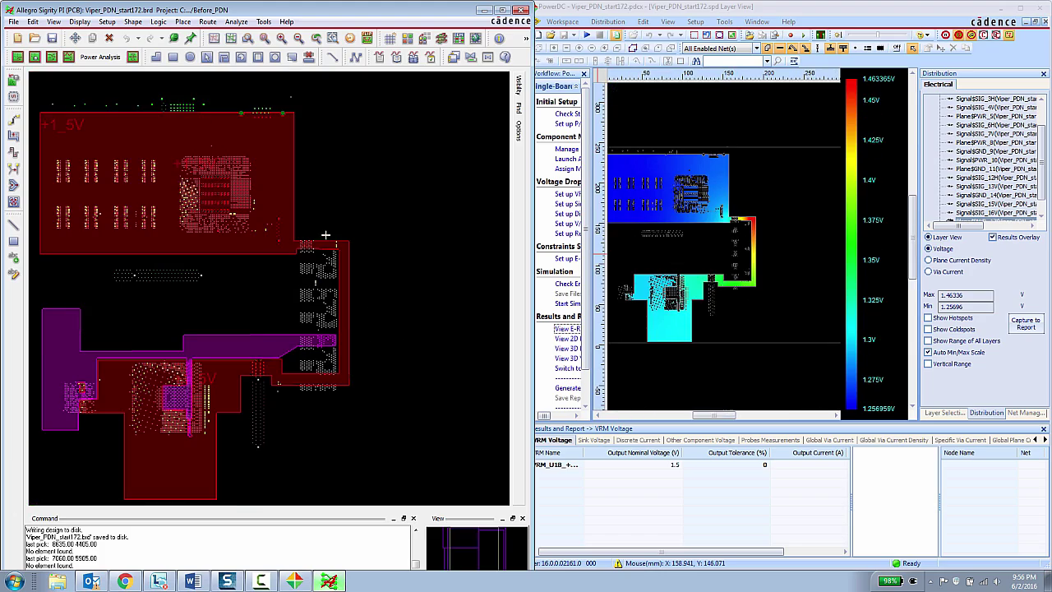
scroll(332, 244, up, 3)
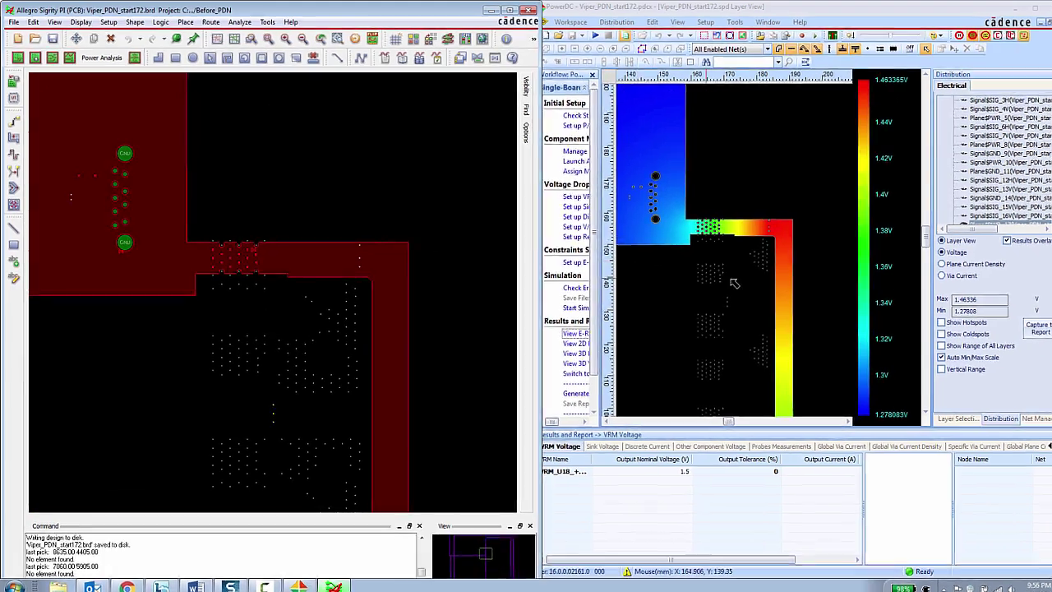
Step: Read node voltages on the PowerDC map, about 1.26–1.30 V across the far plane
mouse_move(780, 273)
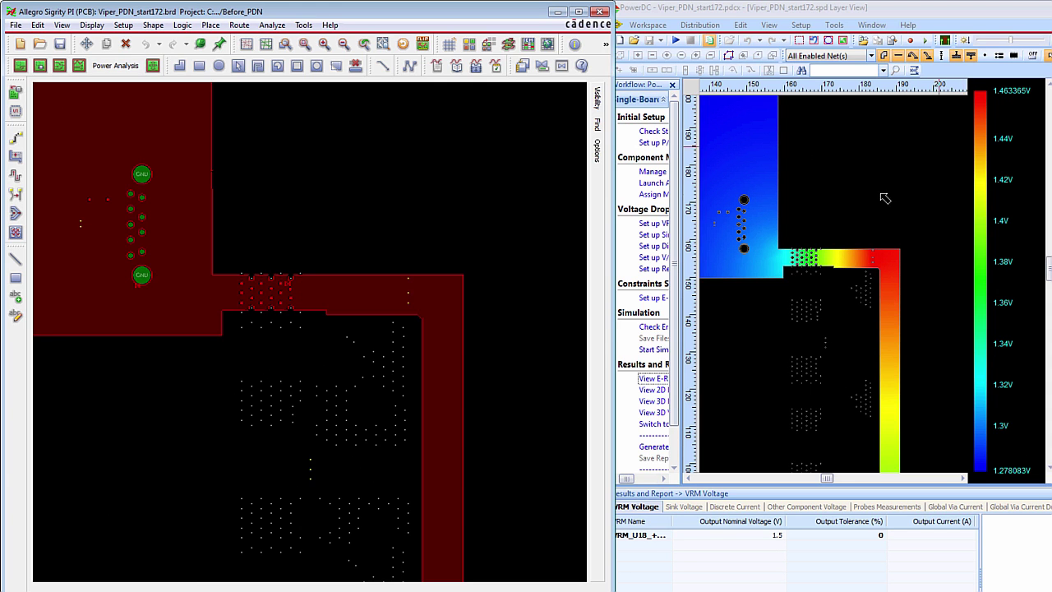
scroll(881, 202, down, 5)
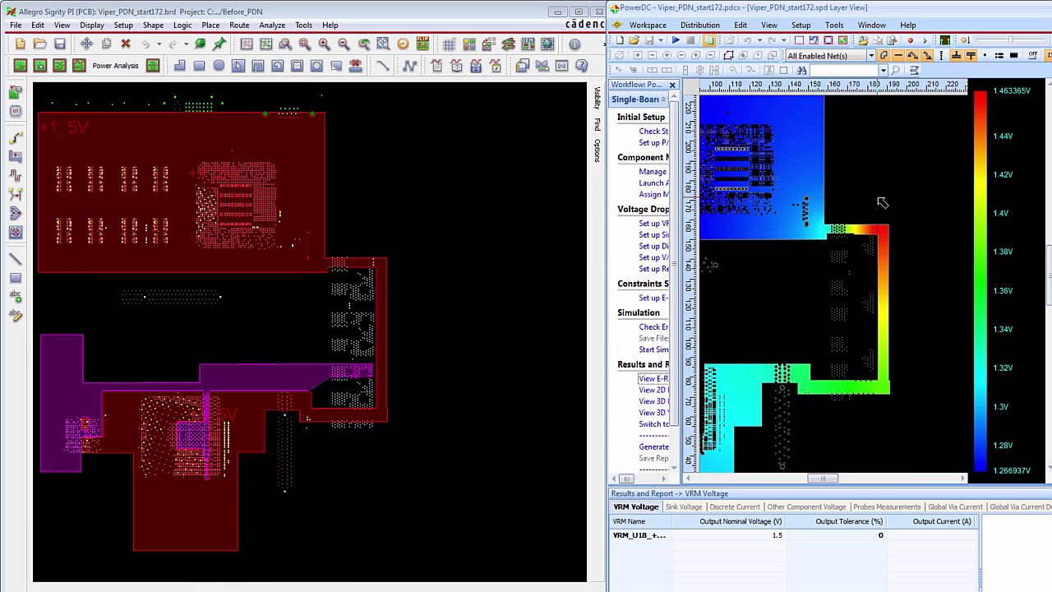
drag(805, 263, 861, 265)
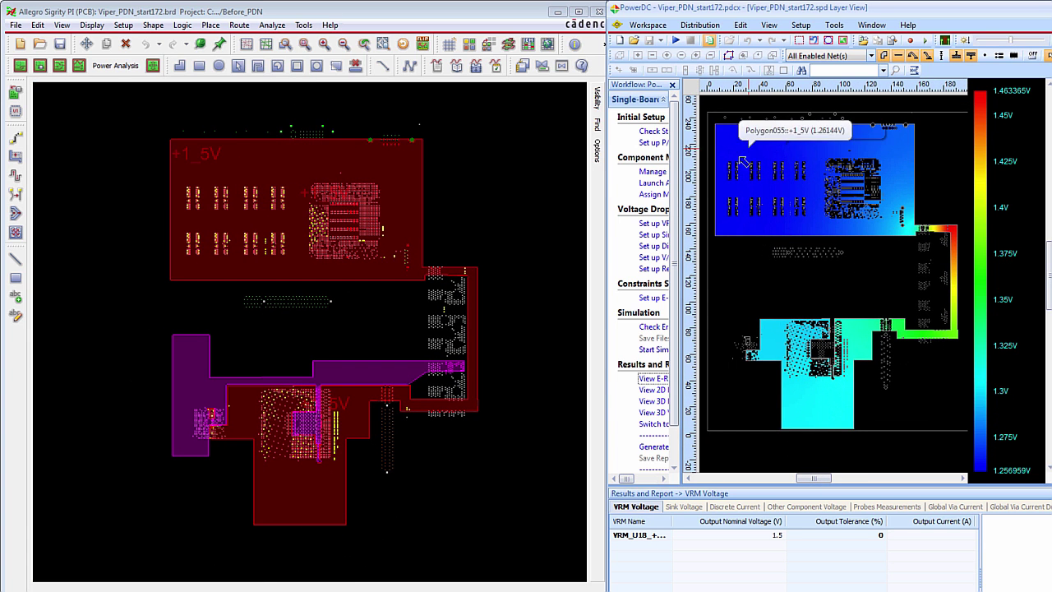
mouse_move(749, 189)
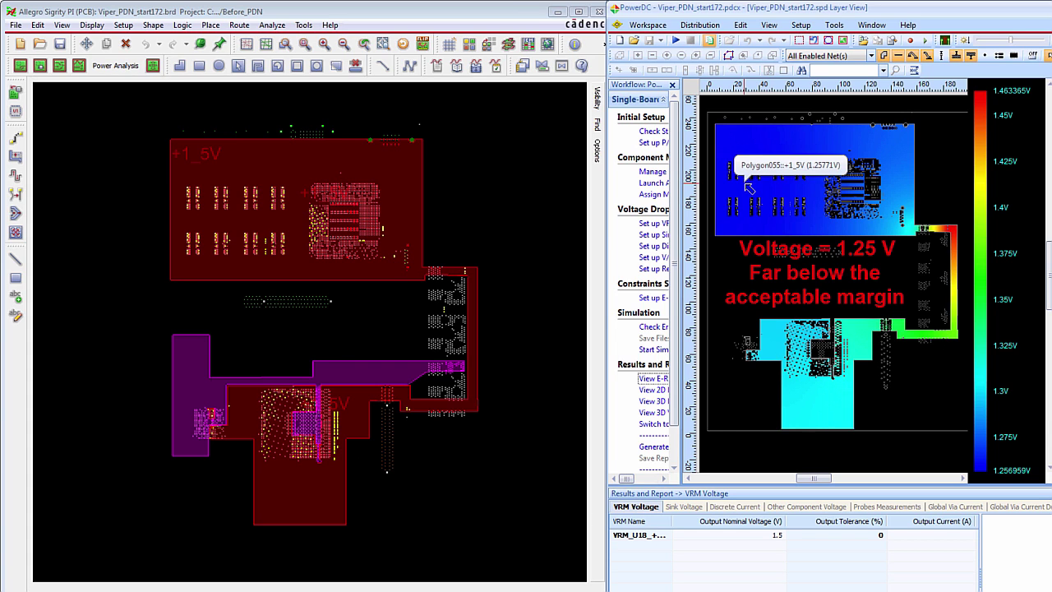
mouse_move(781, 342)
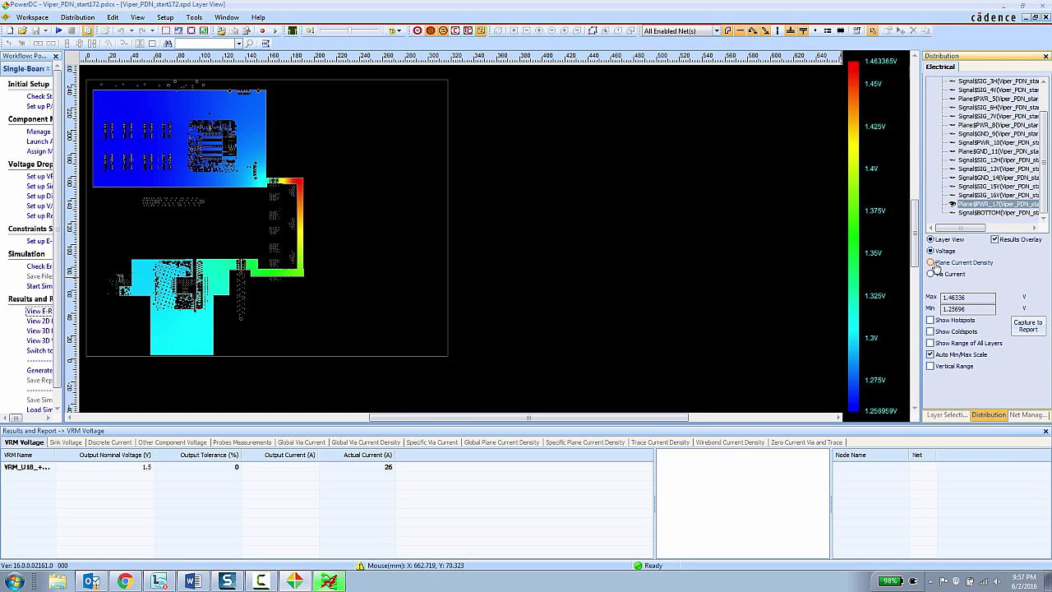
Step: Switch the PowerDC plot from plane current density to per-via current
click(931, 262)
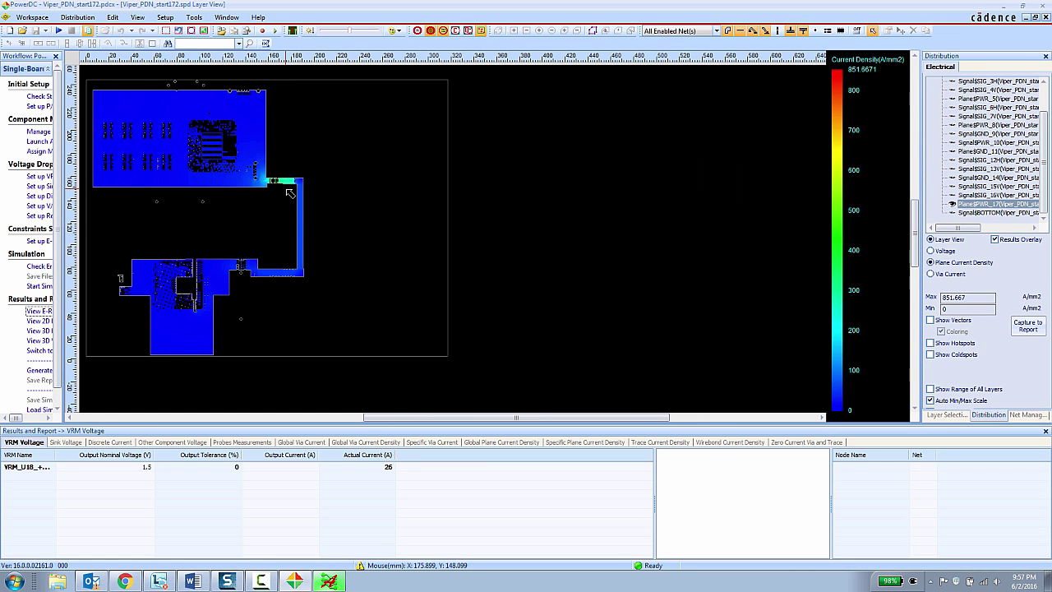
scroll(298, 182, up, 4)
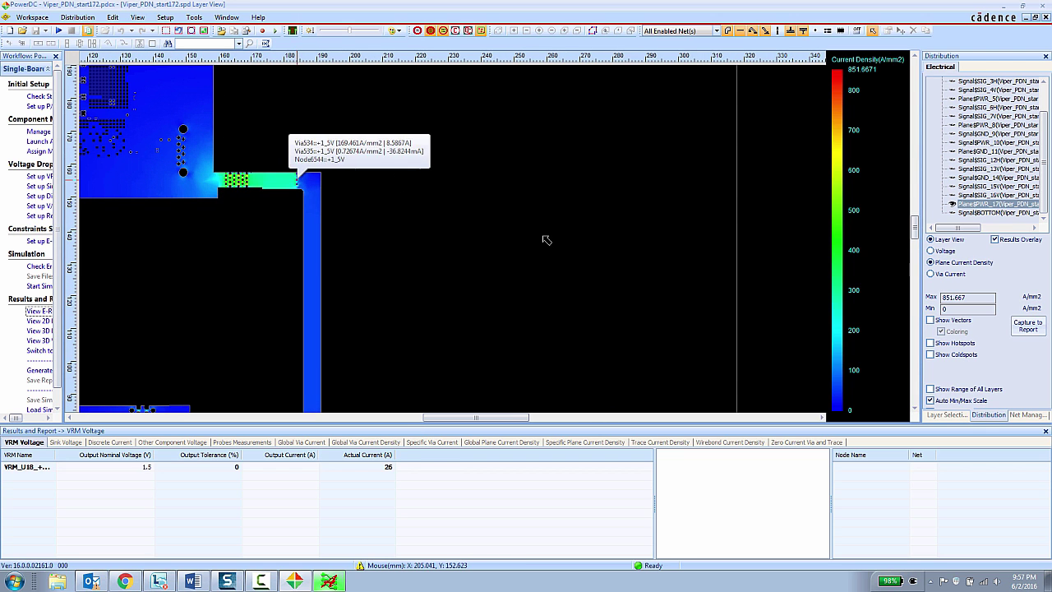
click(937, 278)
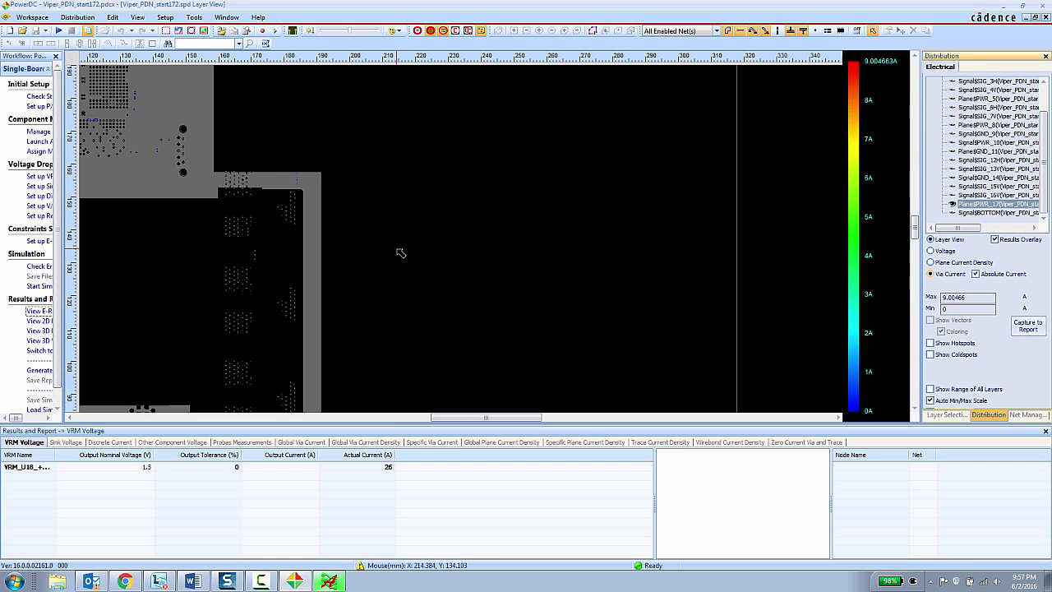
drag(376, 239, 611, 263)
scroll(606, 245, down, 1)
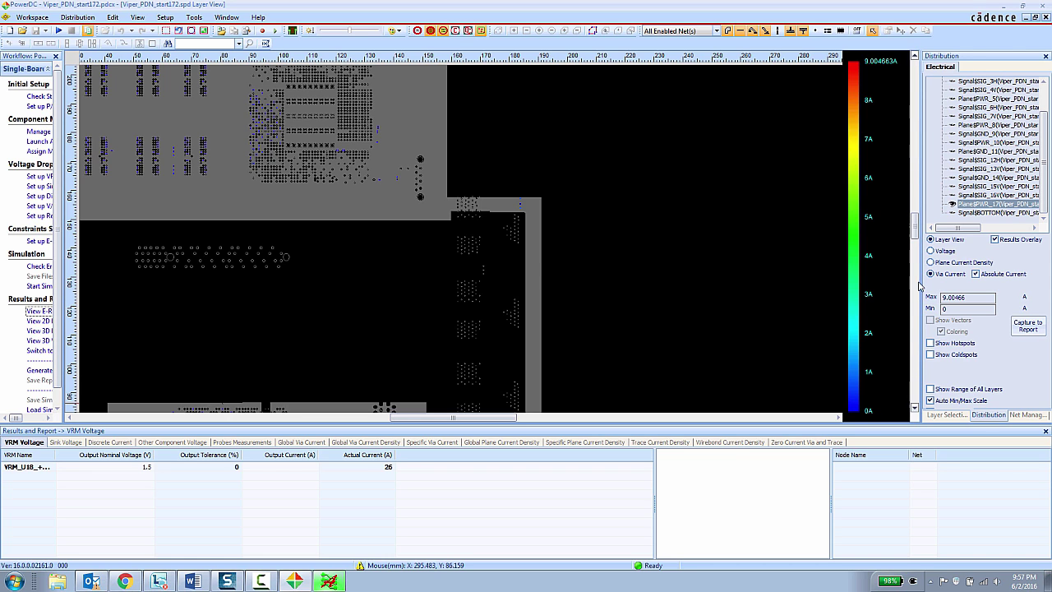
Step: Enable hotspots to find the +1_5V via carrying 9.00466 A, then return to Allegro Sigrity PI
click(931, 343)
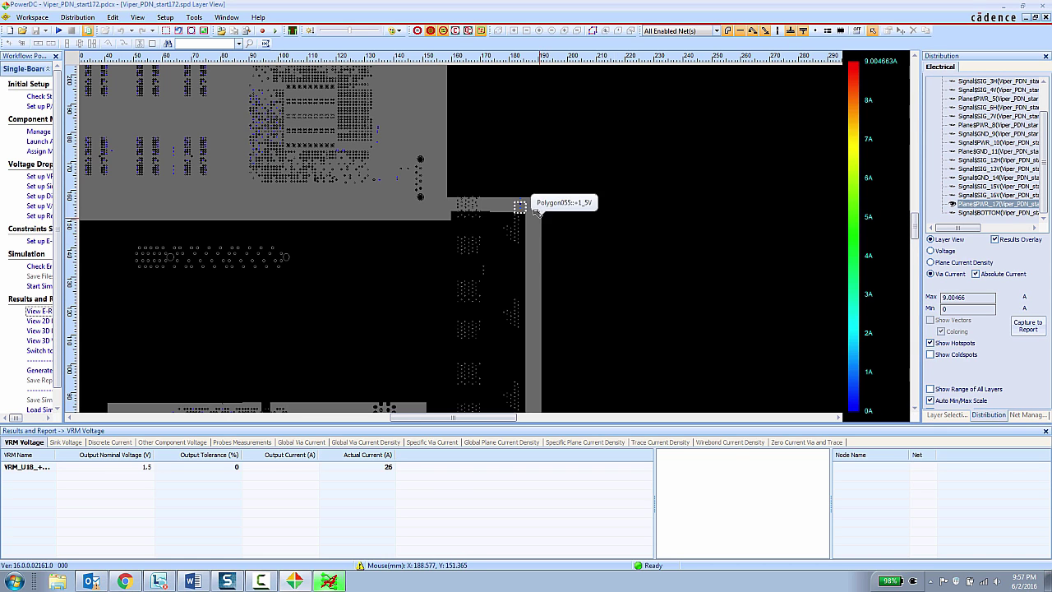
scroll(521, 207, up, 4)
scroll(524, 216, up, 3)
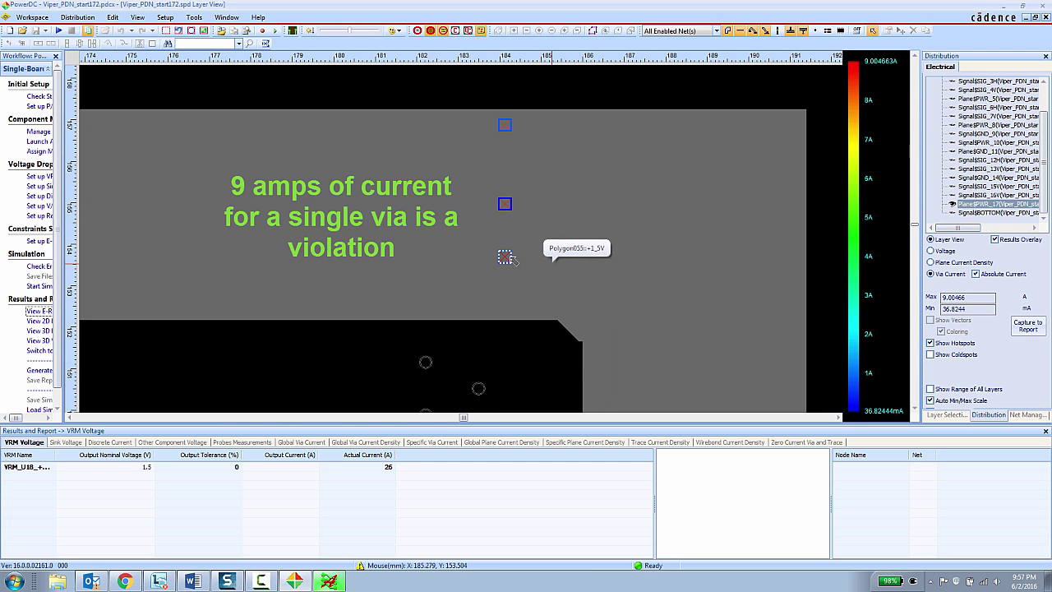
mouse_move(507, 258)
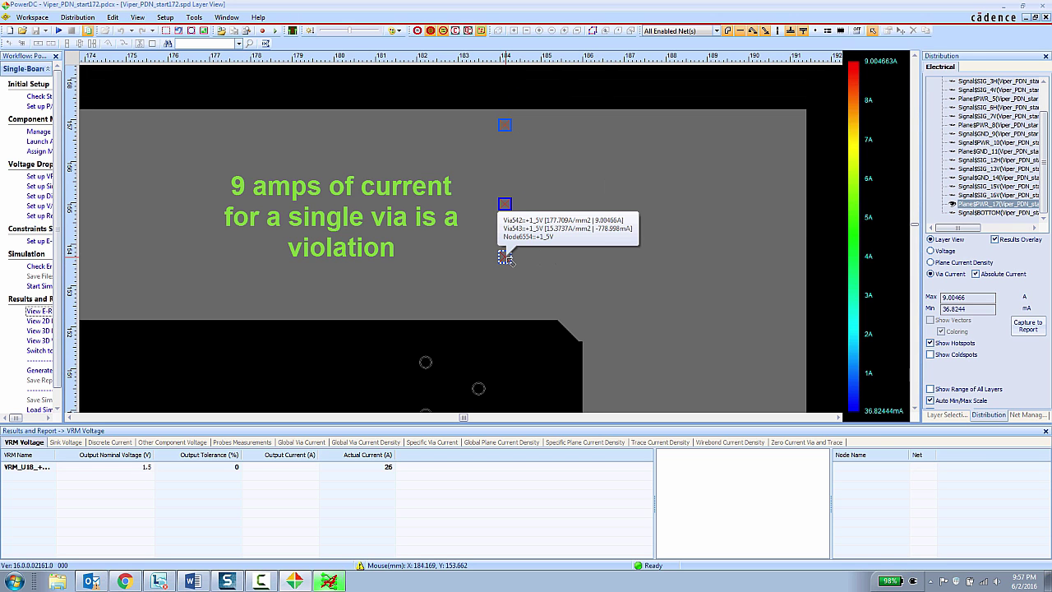
scroll(507, 258, down, 6)
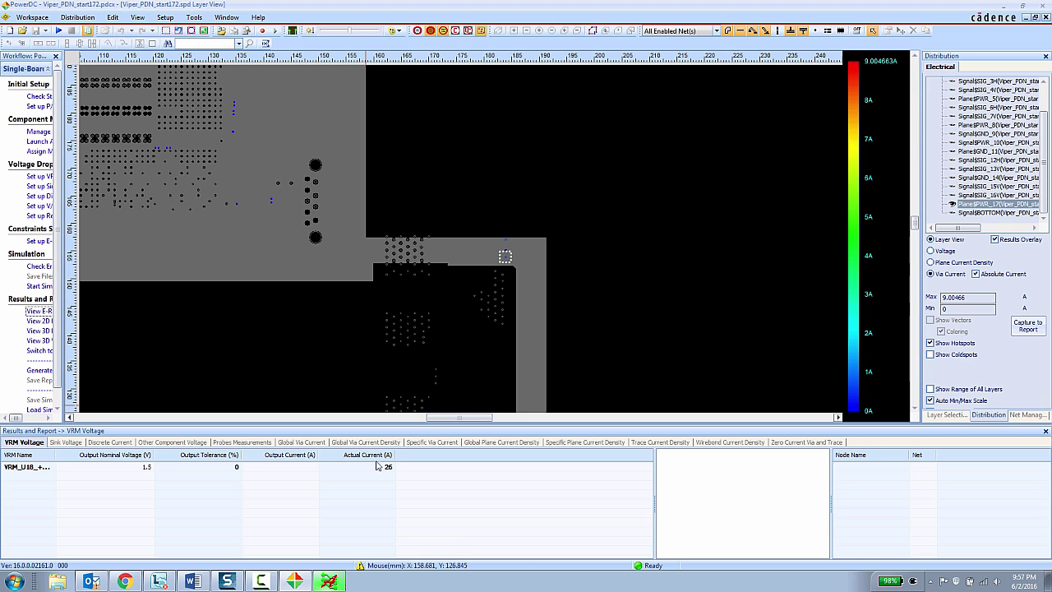
click(329, 582)
scroll(466, 206, up, 4)
Step: Load the DC violation markers and list the 9 Global Via Current violations
scroll(466, 207, down, 3)
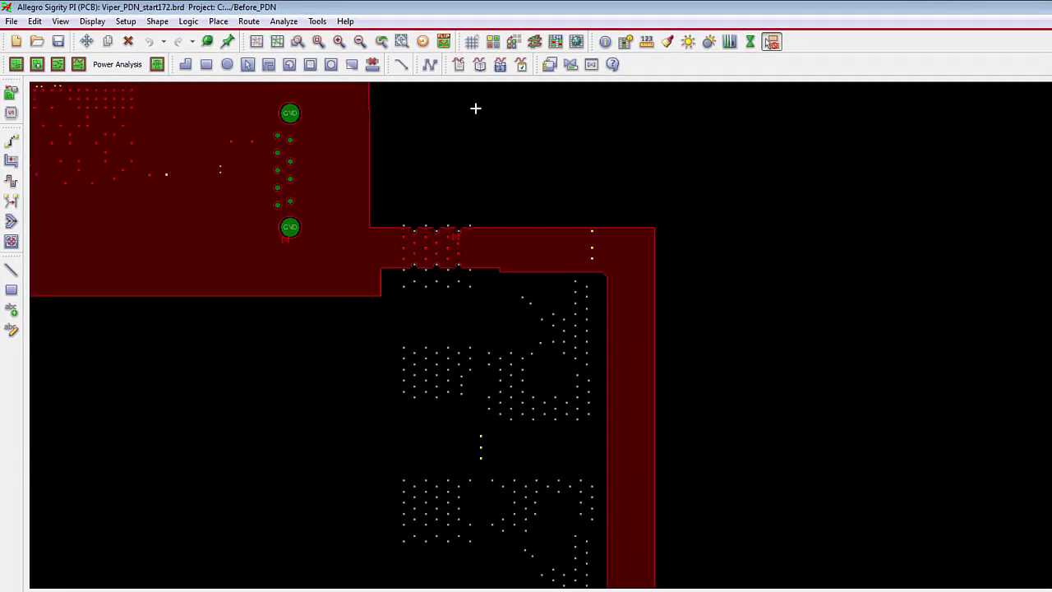
click(351, 26)
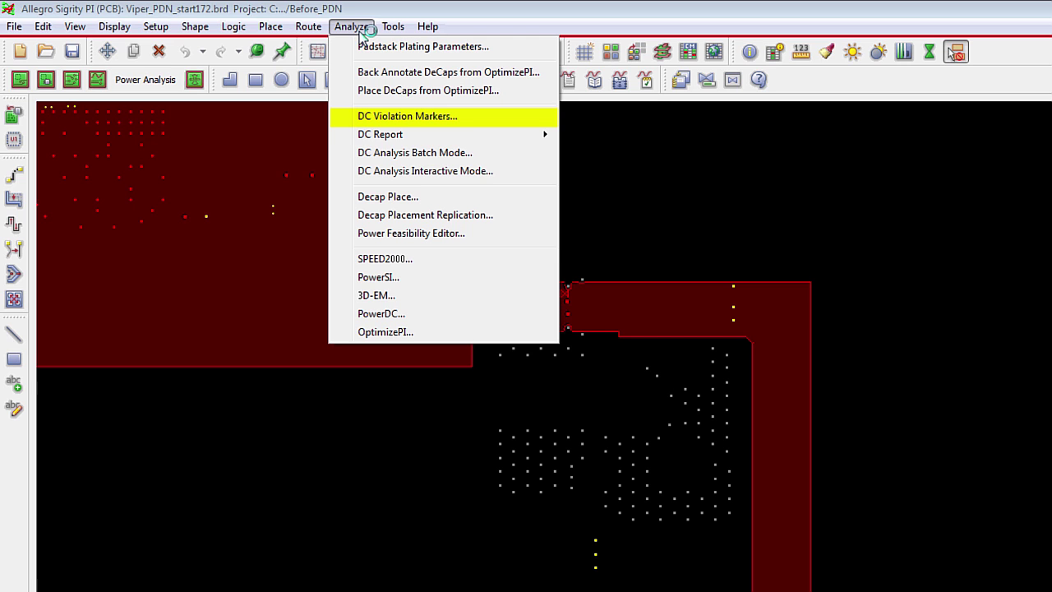
click(382, 117)
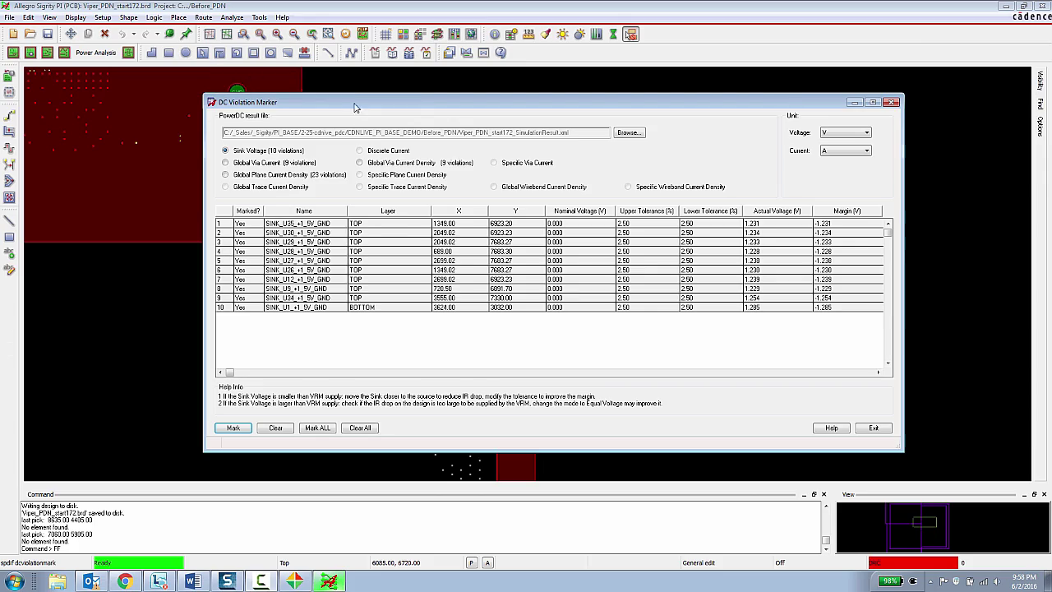
drag(355, 107, 541, 101)
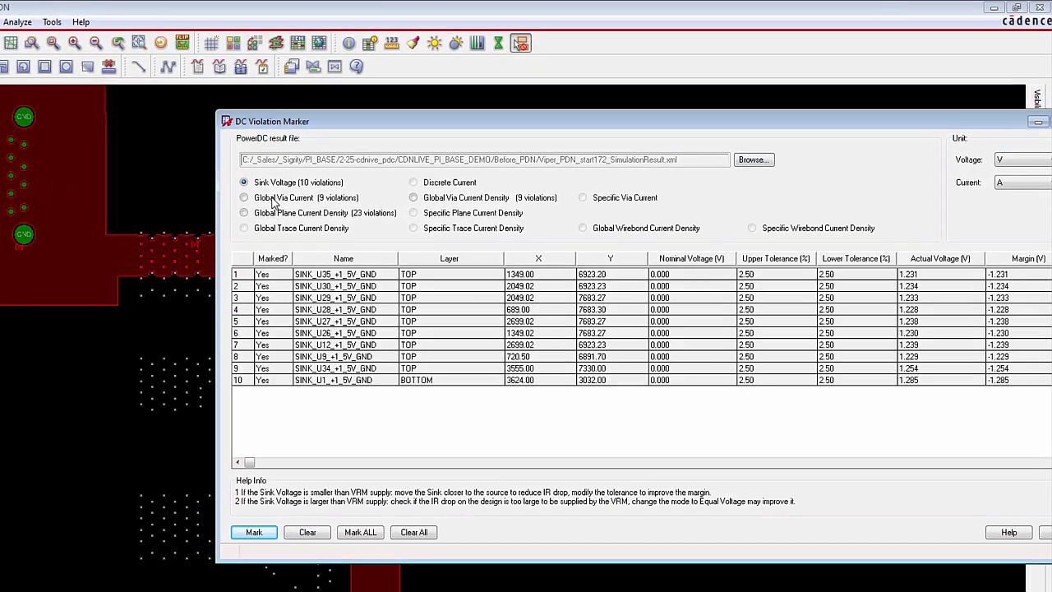
click(256, 201)
Step: Cross-probe the Via537 violation to zoom the board to that +1_5V via
mouse_move(426, 123)
mouse_down()
mouse_move(371, 340)
mouse_move(388, 281)
mouse_up()
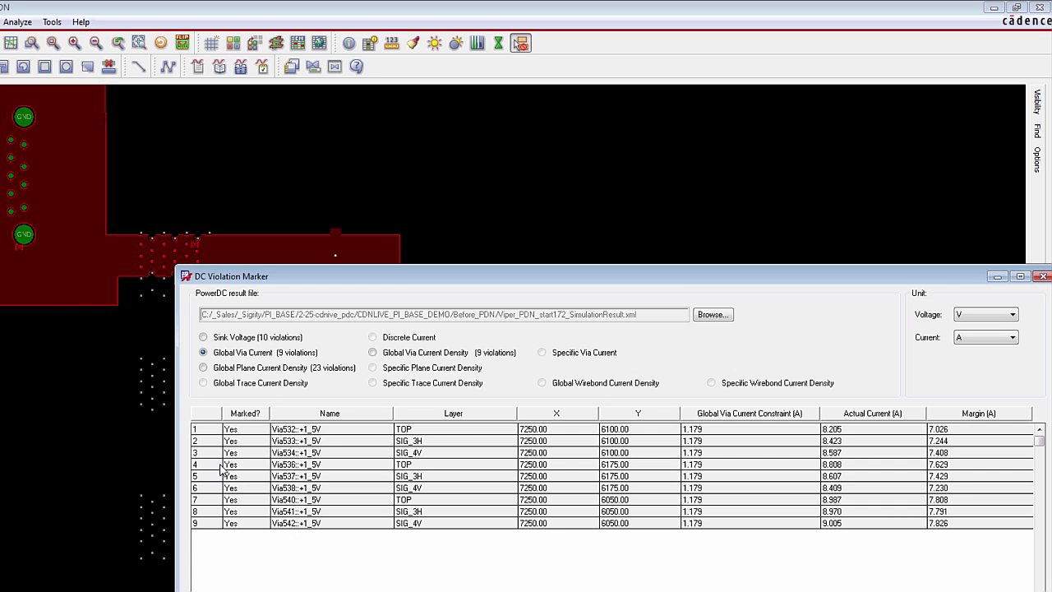
click(255, 472)
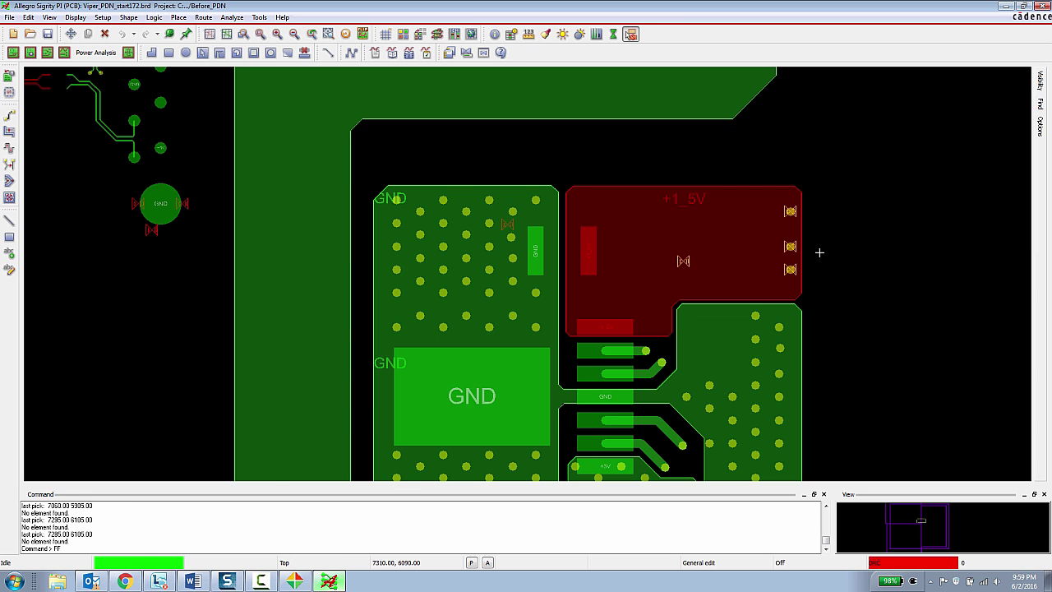
scroll(820, 252, up, 3)
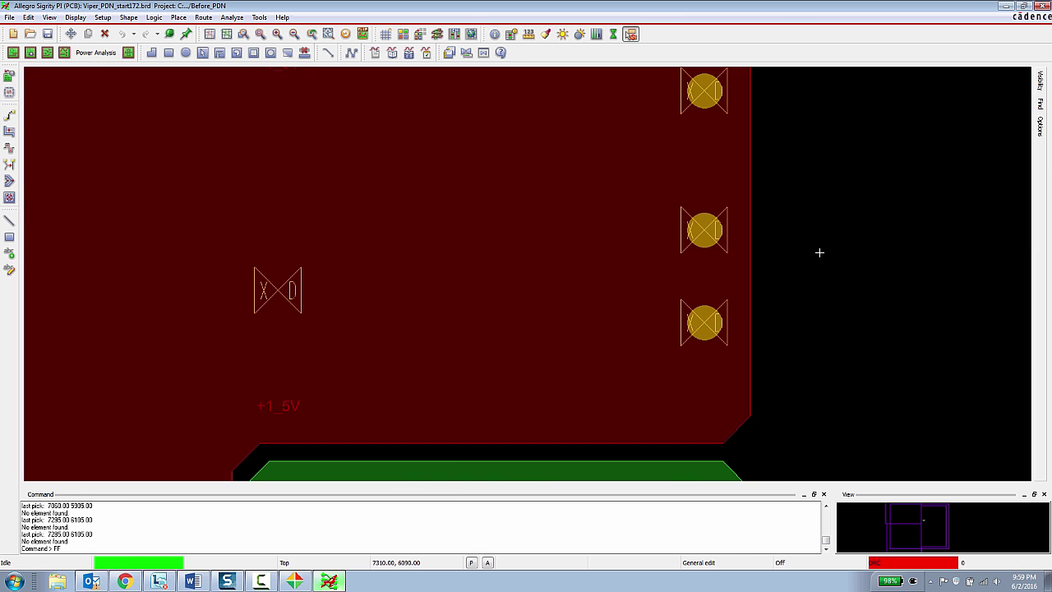
scroll(820, 253, down, 3)
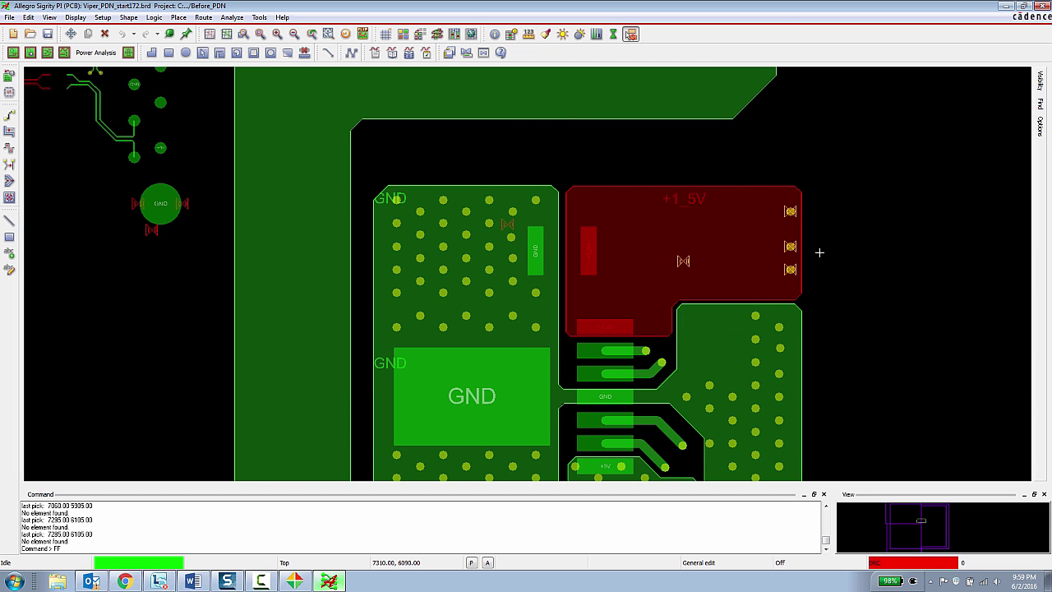
scroll(820, 253, up, 3)
Step: Copy a +1_5V via as two Rectangular 5x5 arrays at 25.00 spacing beside the overloaded vias
scroll(820, 252, down, 3)
scroll(820, 252, up, 3)
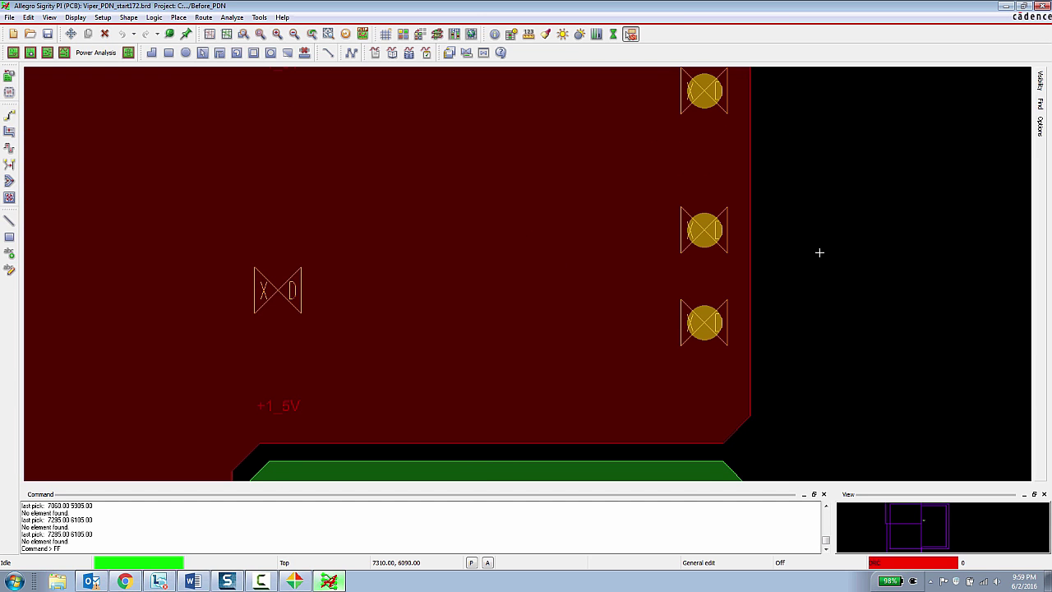
click(29, 17)
click(620, 227)
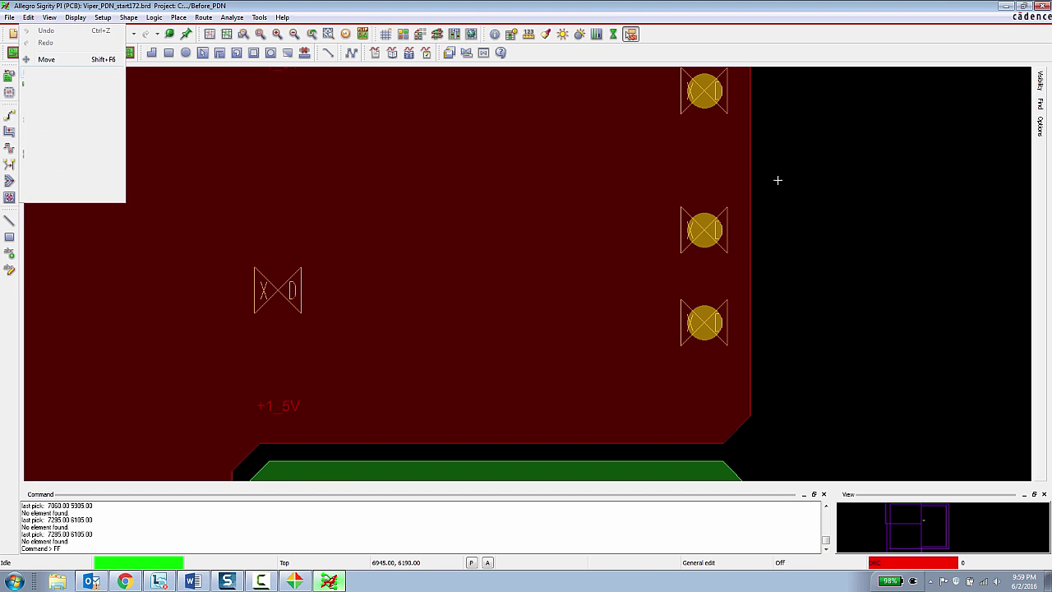
click(704, 91)
scroll(600, 183, down, 3)
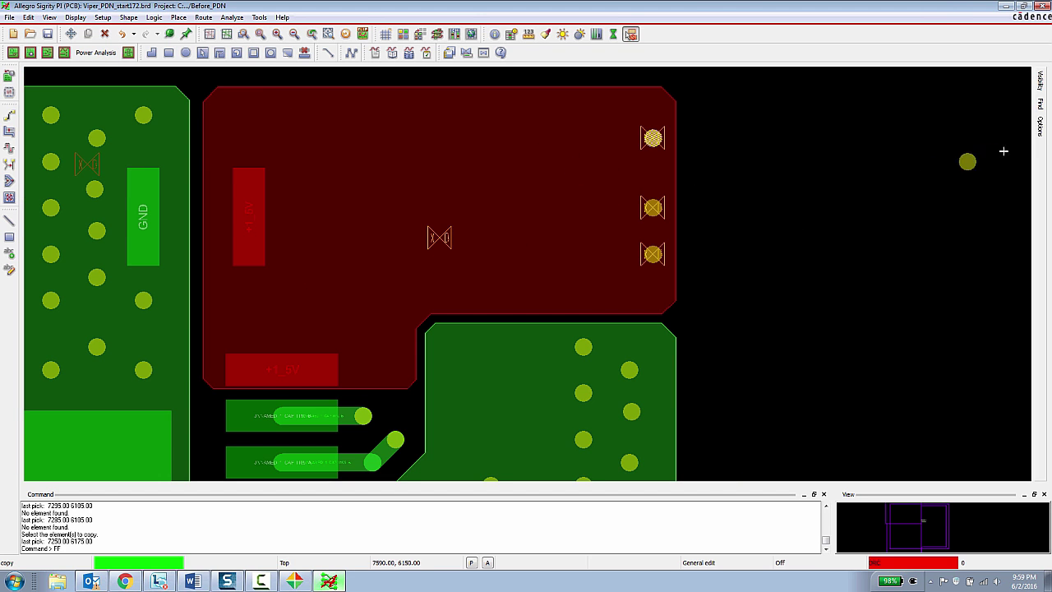
click(1041, 125)
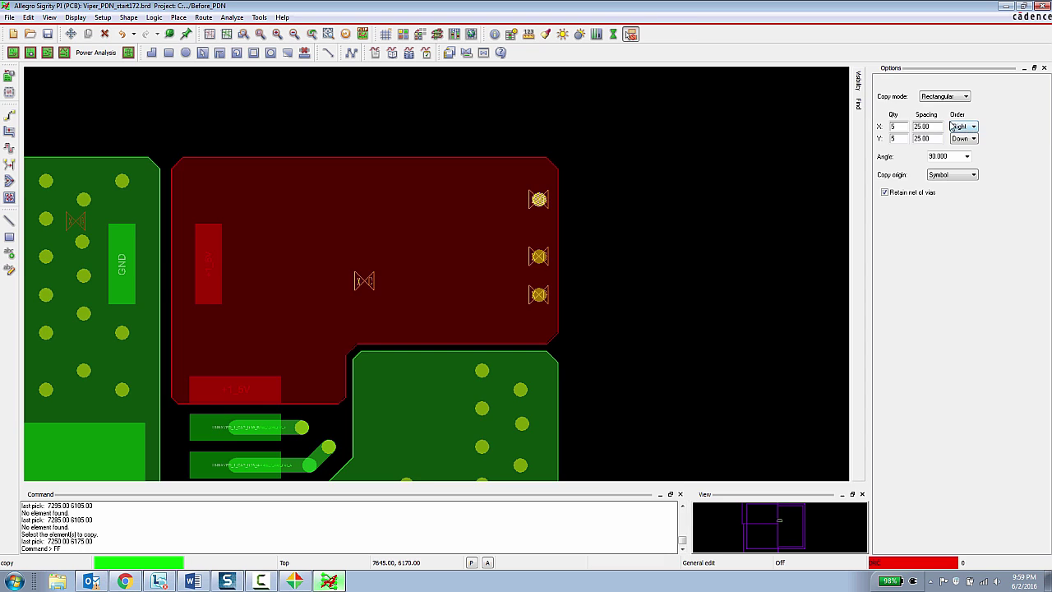
click(251, 181)
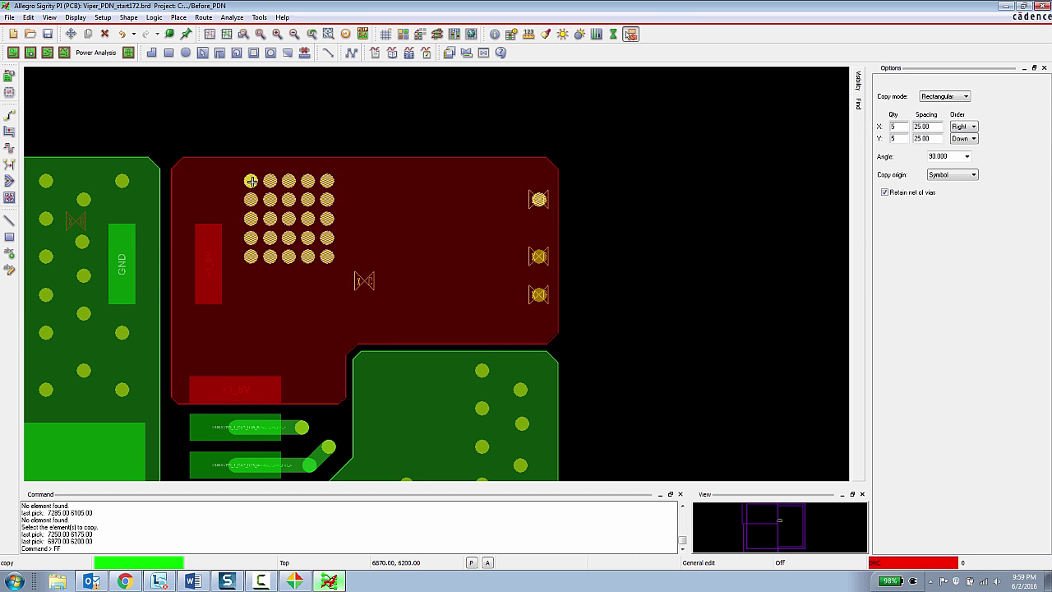
click(359, 184)
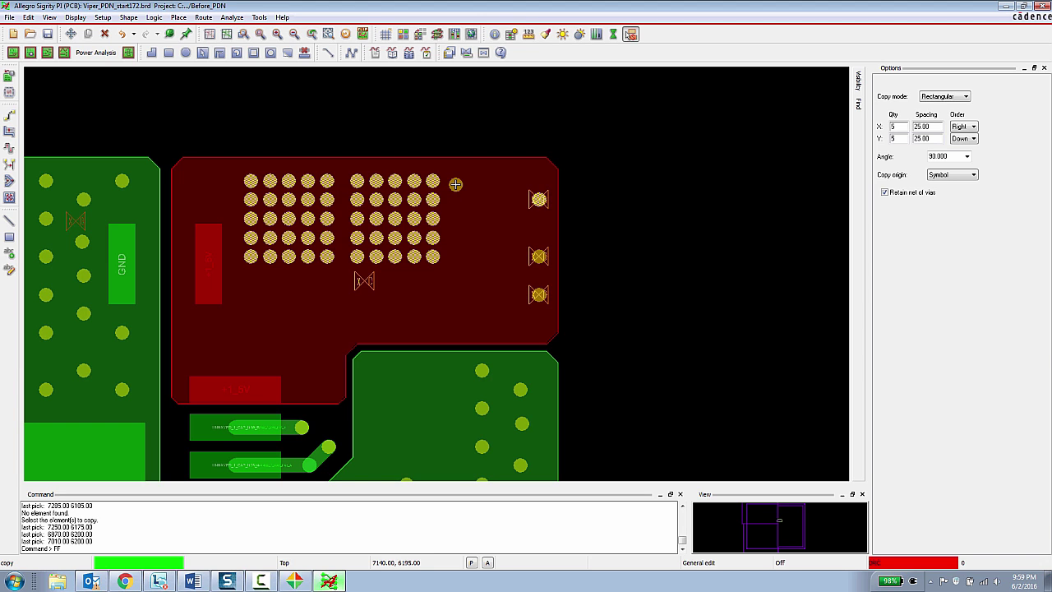
right_click(688, 203)
click(715, 206)
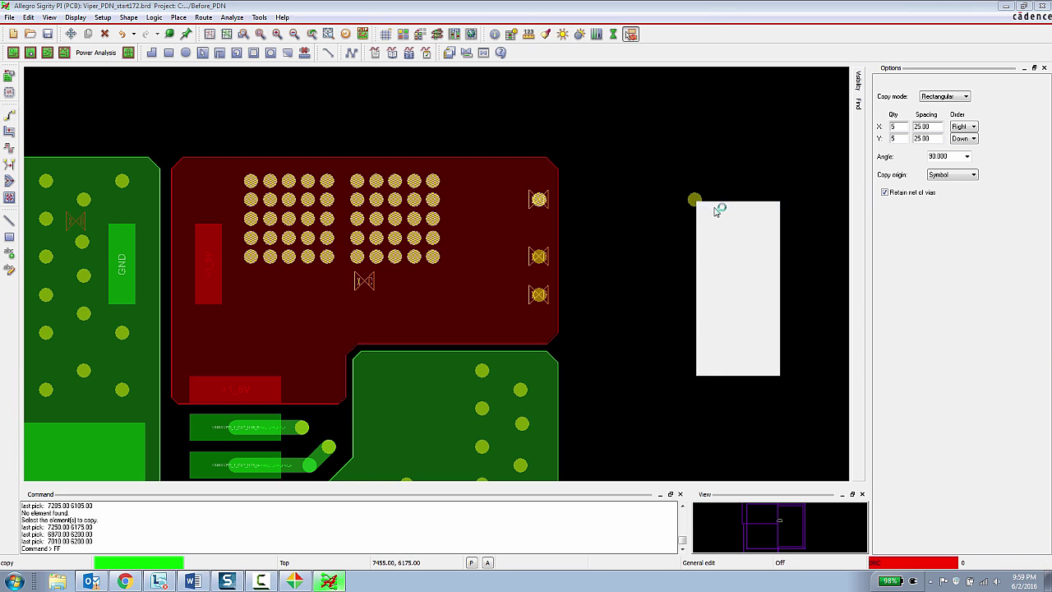
Step: Back in PowerDC, isolate the +1_5V net to show its voltage map of about 1.32–1.49 V
click(294, 581)
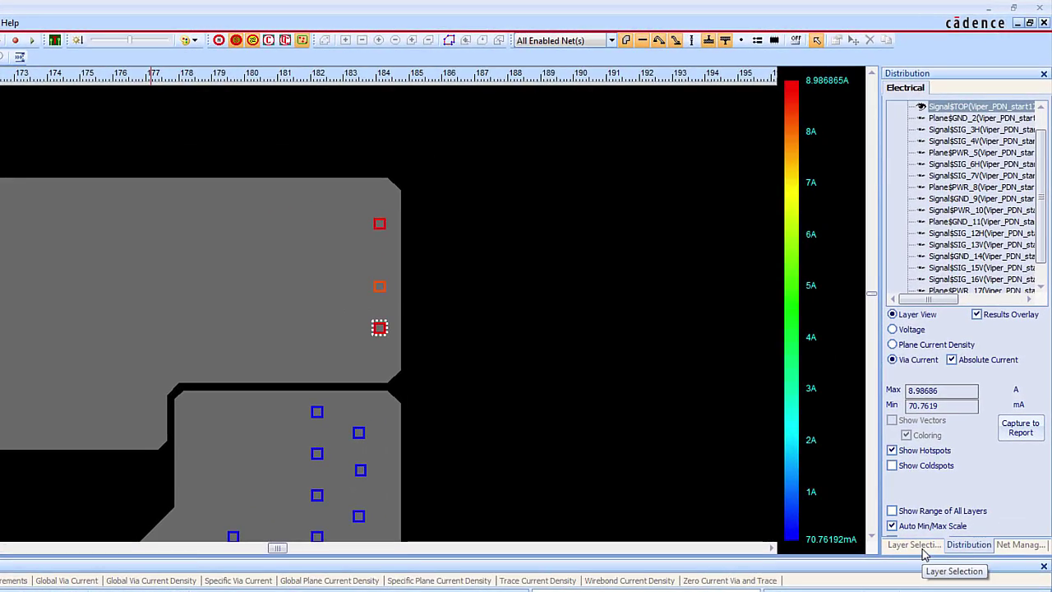
click(947, 415)
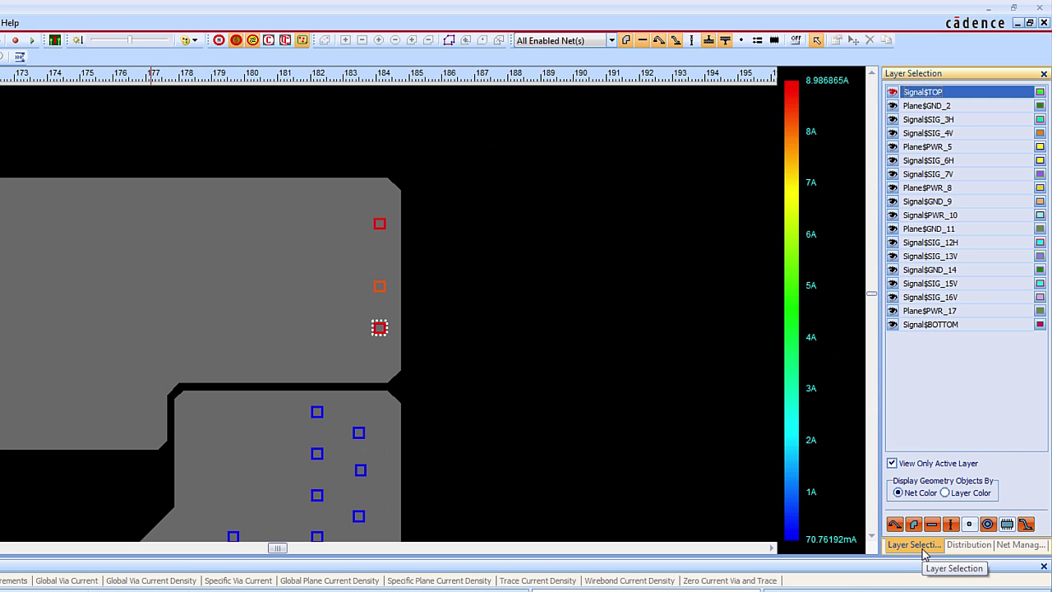
click(1022, 546)
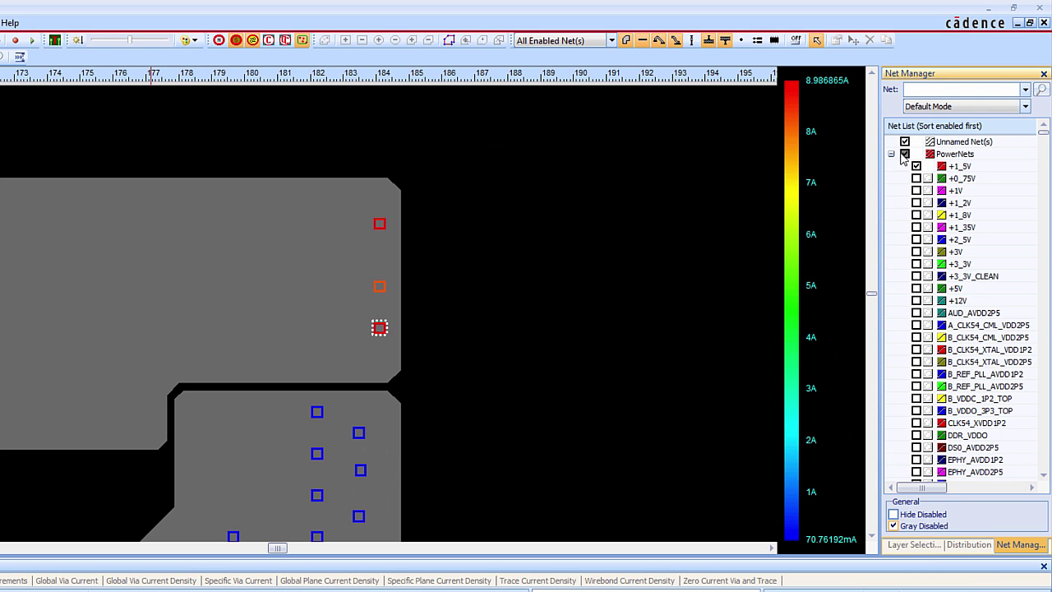
right_click(959, 168)
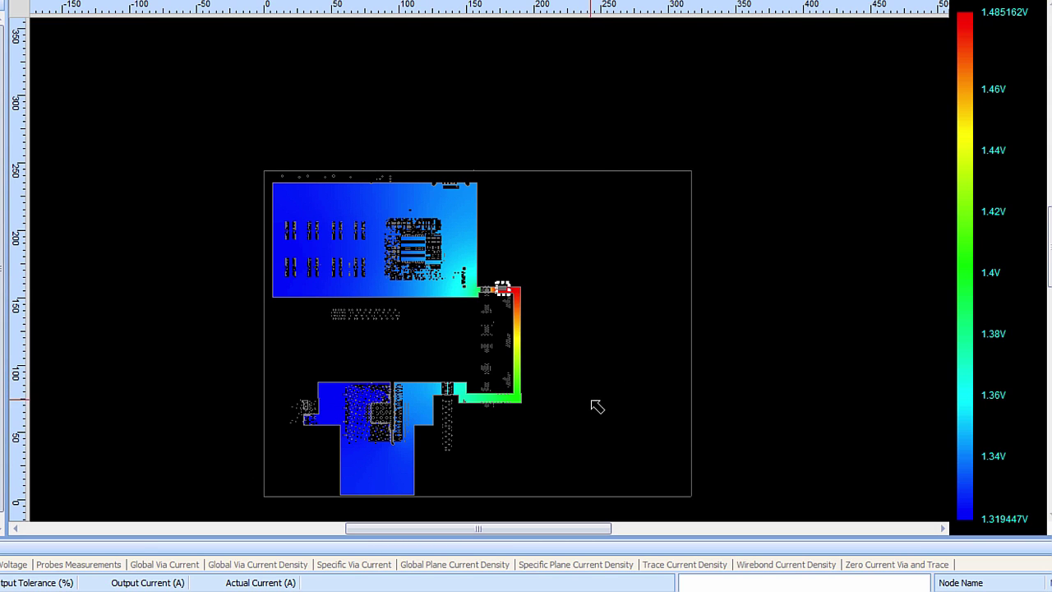
Step: Read the upper and lower plane voltages, confirming the +1_5V plane now sits near 1.32 V
mouse_move(461, 279)
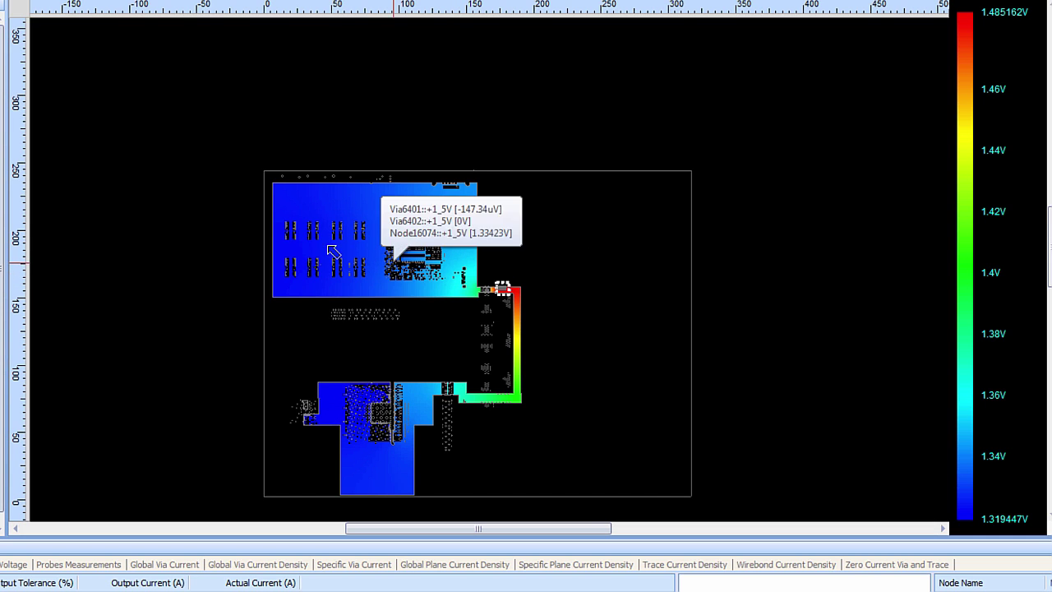
mouse_move(307, 252)
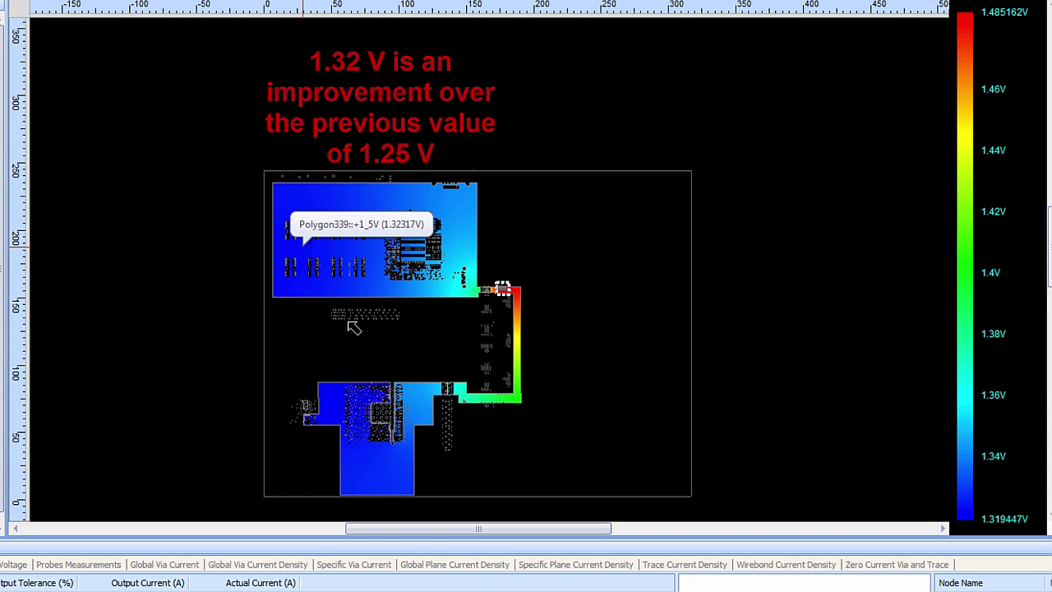
mouse_move(347, 399)
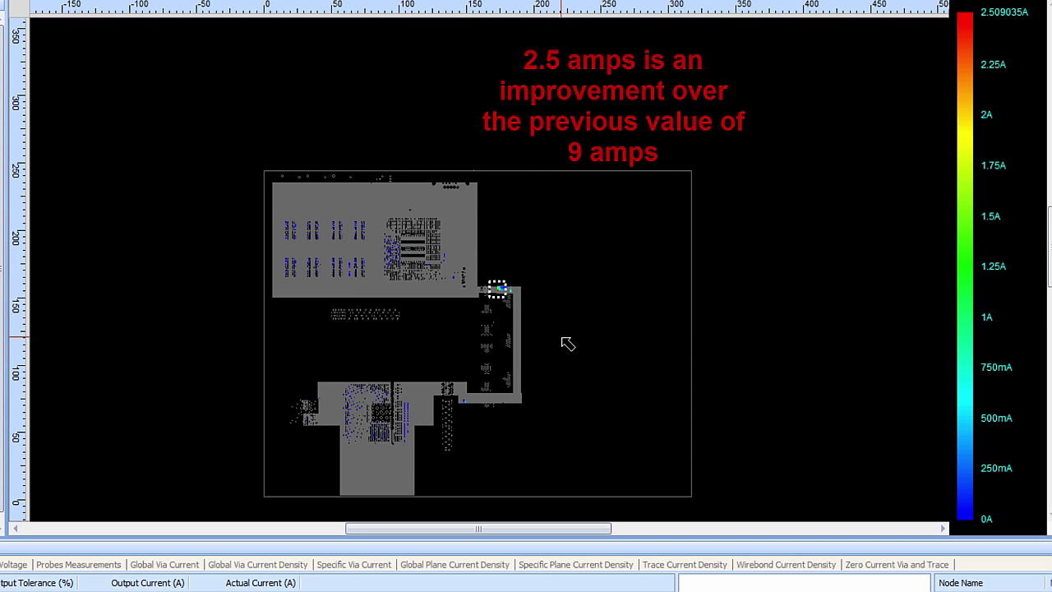
Step: Zoom into the new via array and read its via currents, the busiest now about 2.5 A
mouse_move(509, 291)
scroll(509, 291, up, 5)
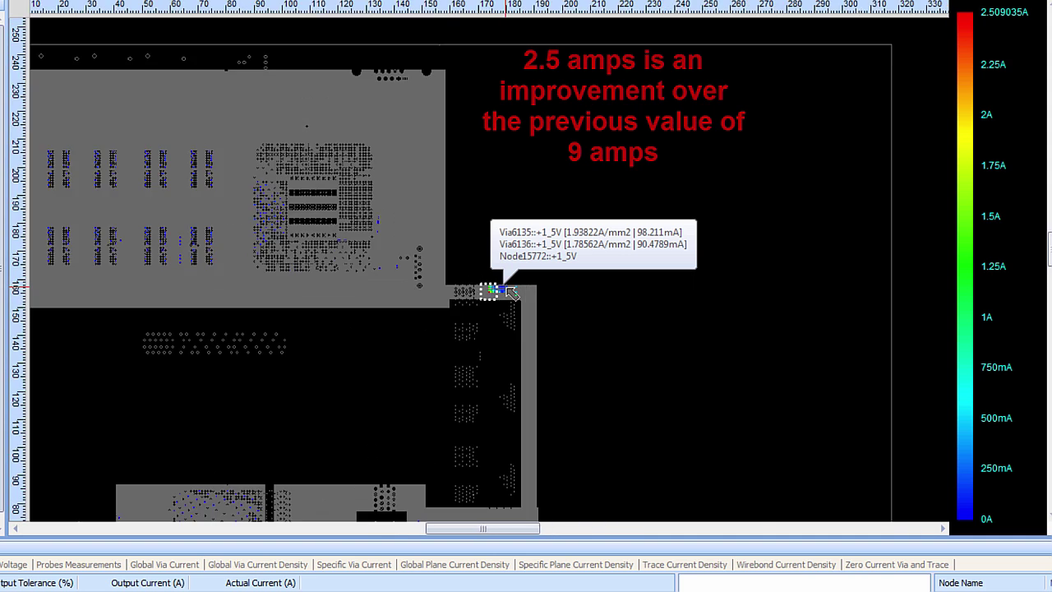
scroll(509, 291, up, 3)
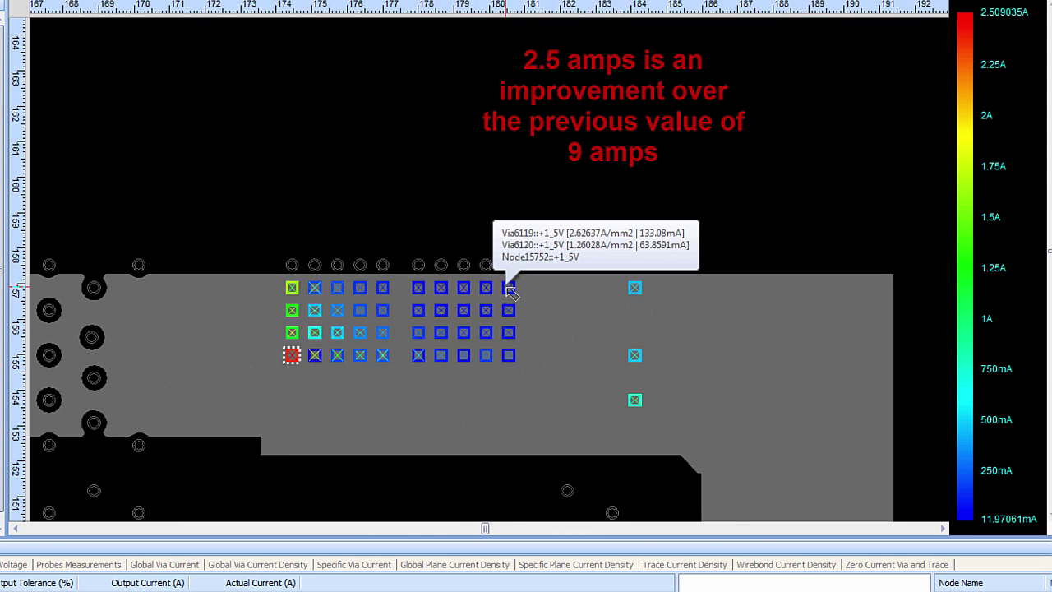
mouse_move(244, 373)
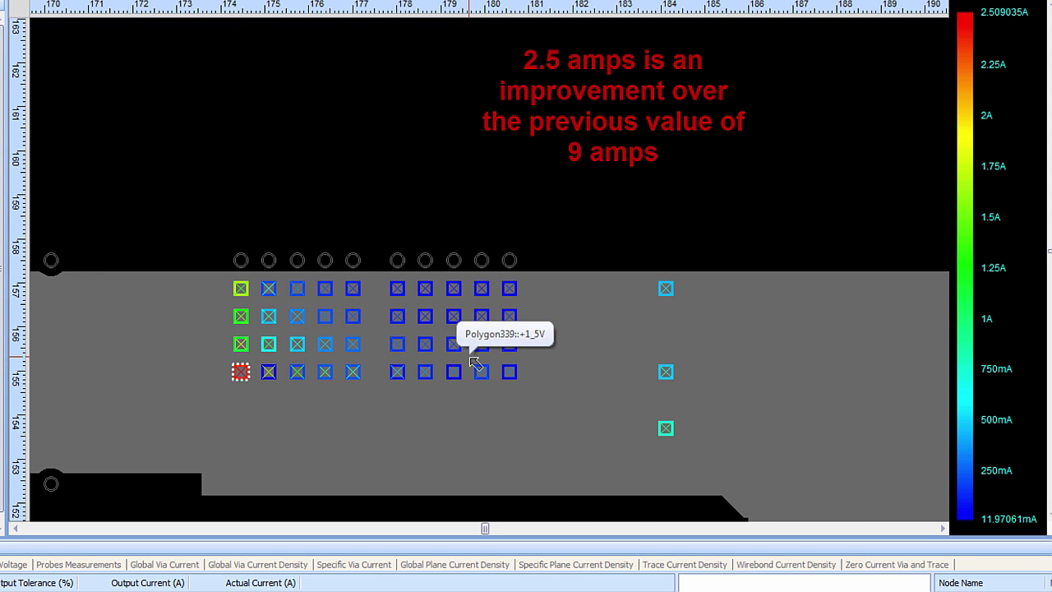
scroll(475, 363, down, 6)
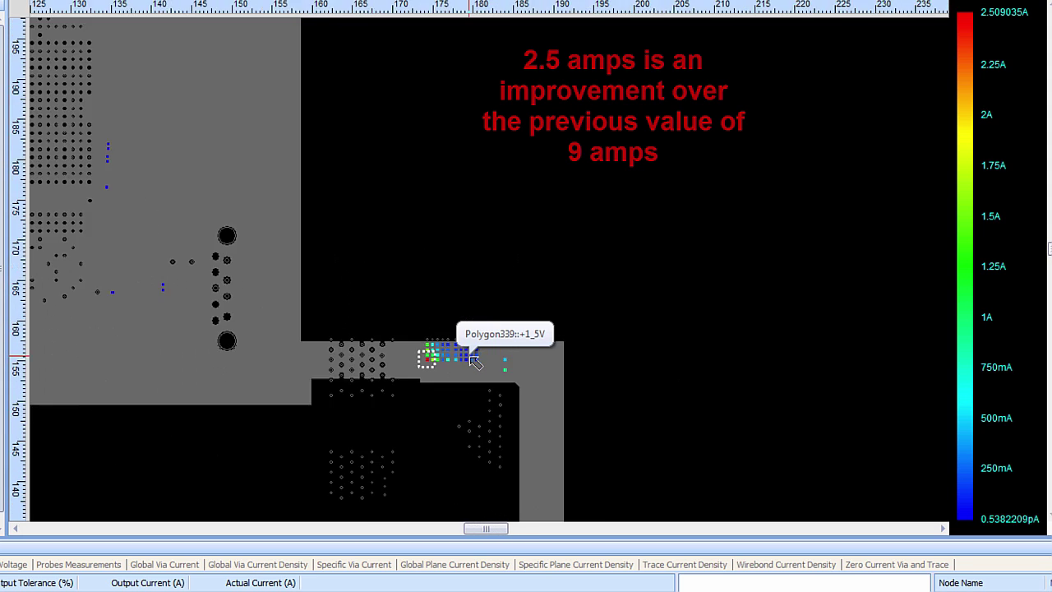
scroll(705, 222, up, 2)
scroll(617, 312, down, 4)
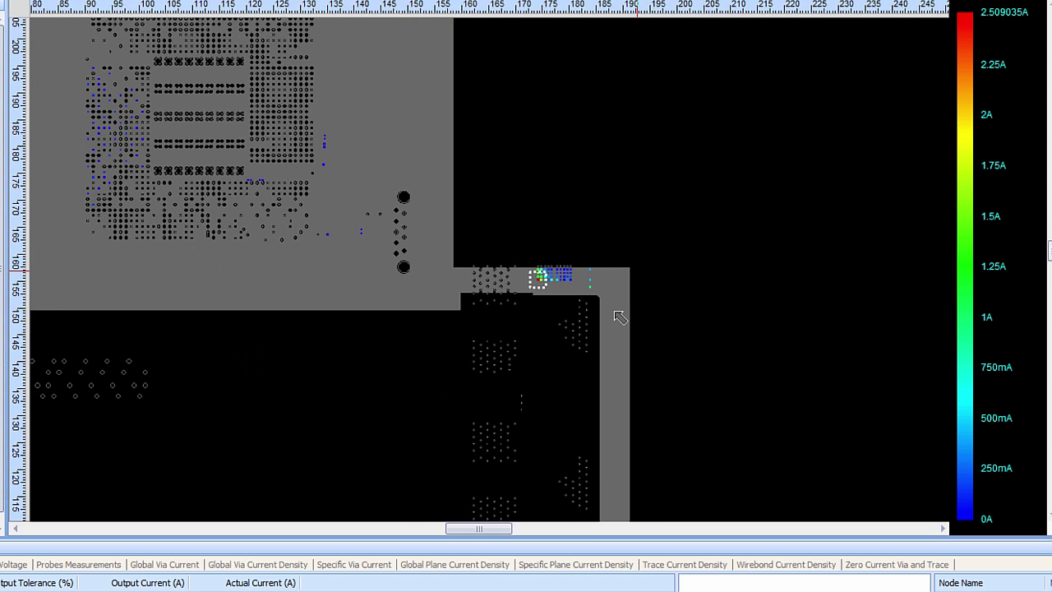
scroll(618, 315, down, 1)
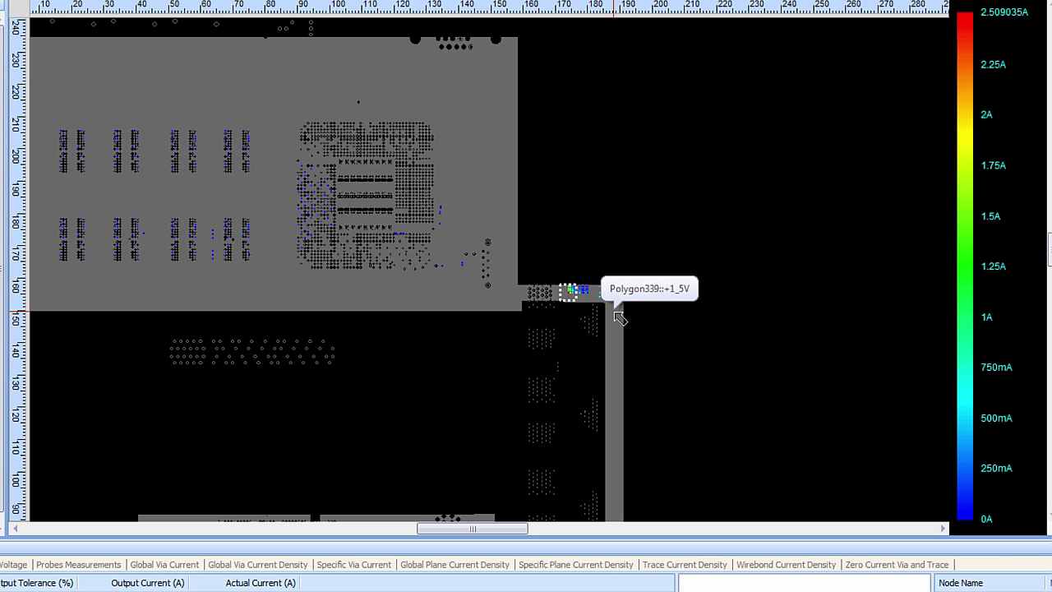
scroll(618, 315, down, 1)
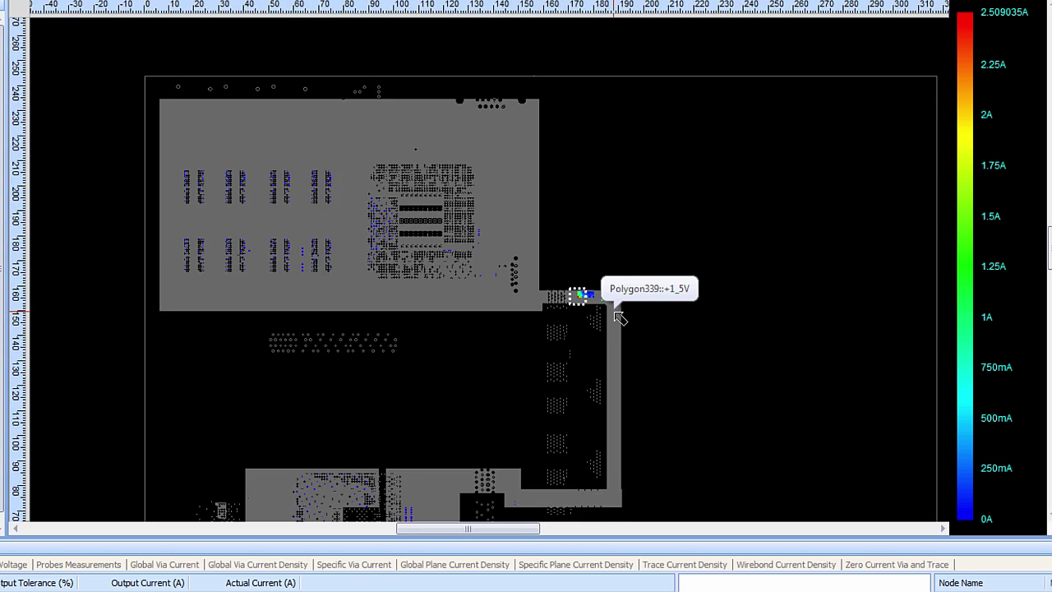
scroll(618, 314, up, 4)
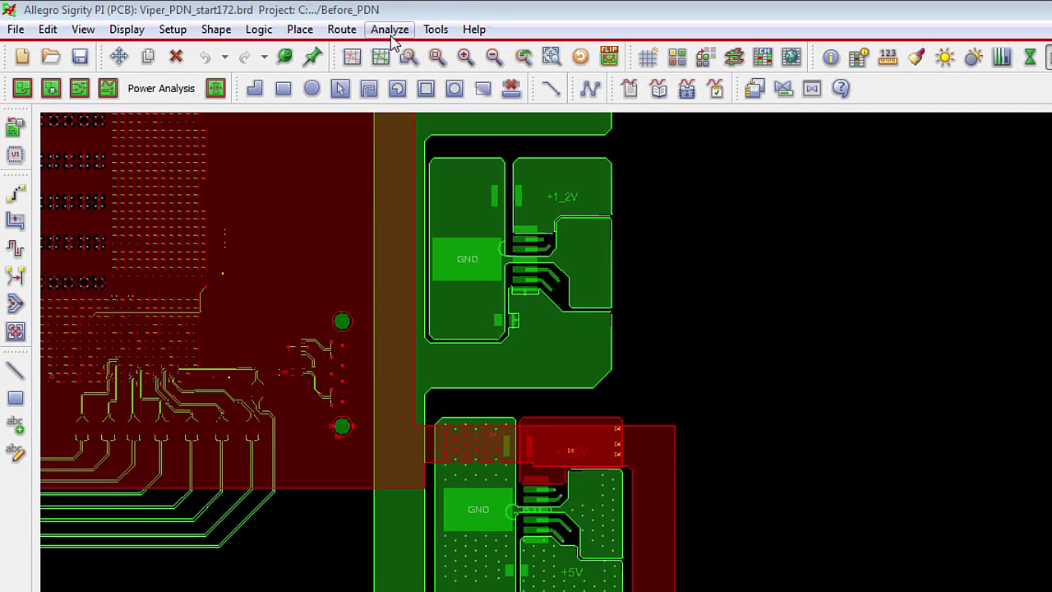
Step: Open the full DC report Viper_PDN_start172_060216_215109.htm via Analyze > DC Report > Full Report
click(392, 37)
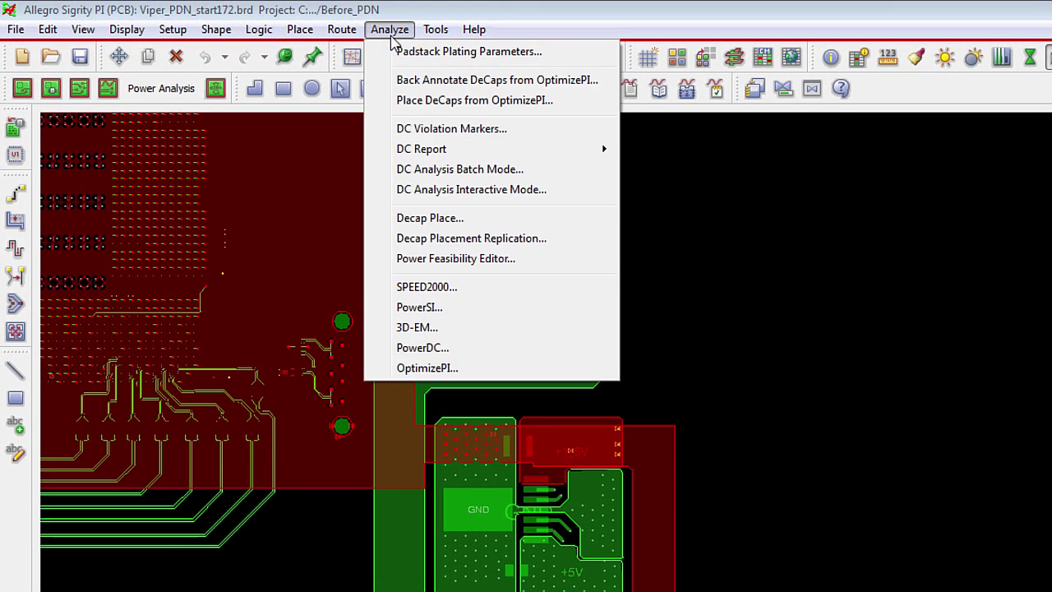
mouse_move(517, 155)
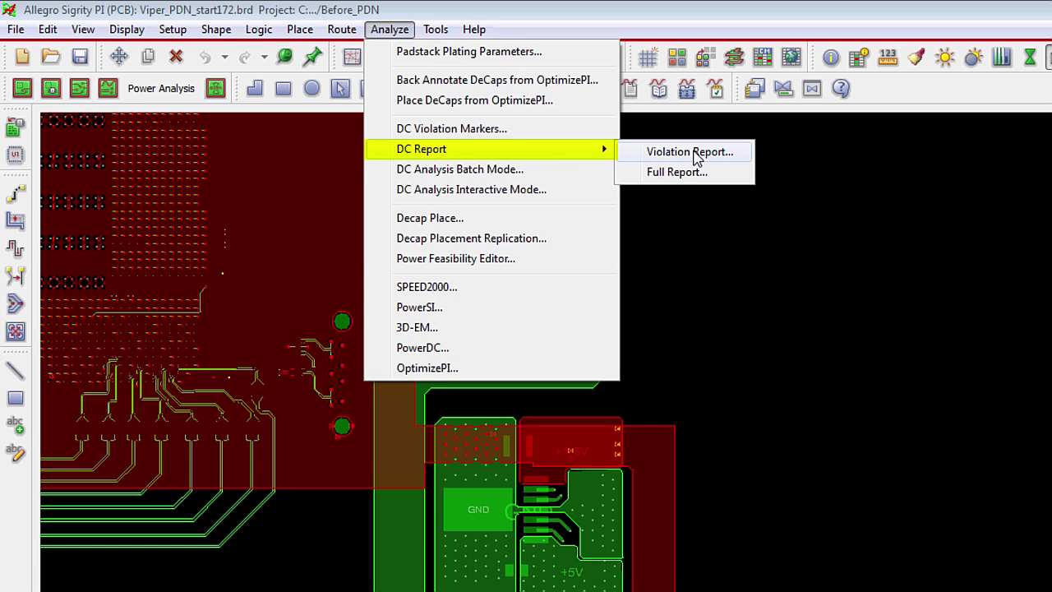
click(687, 172)
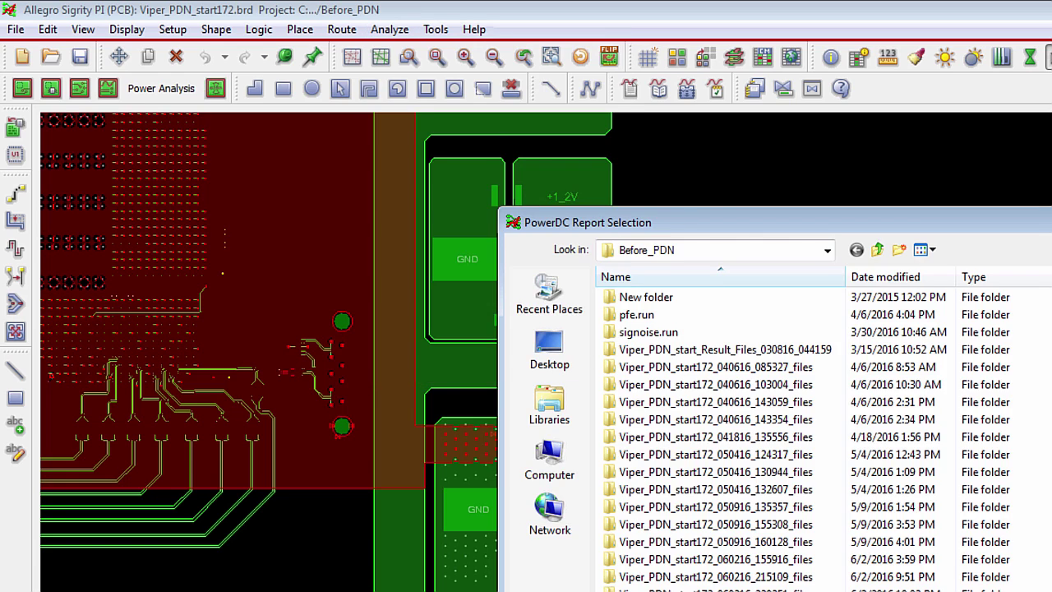
scroll(723, 452, down, 10)
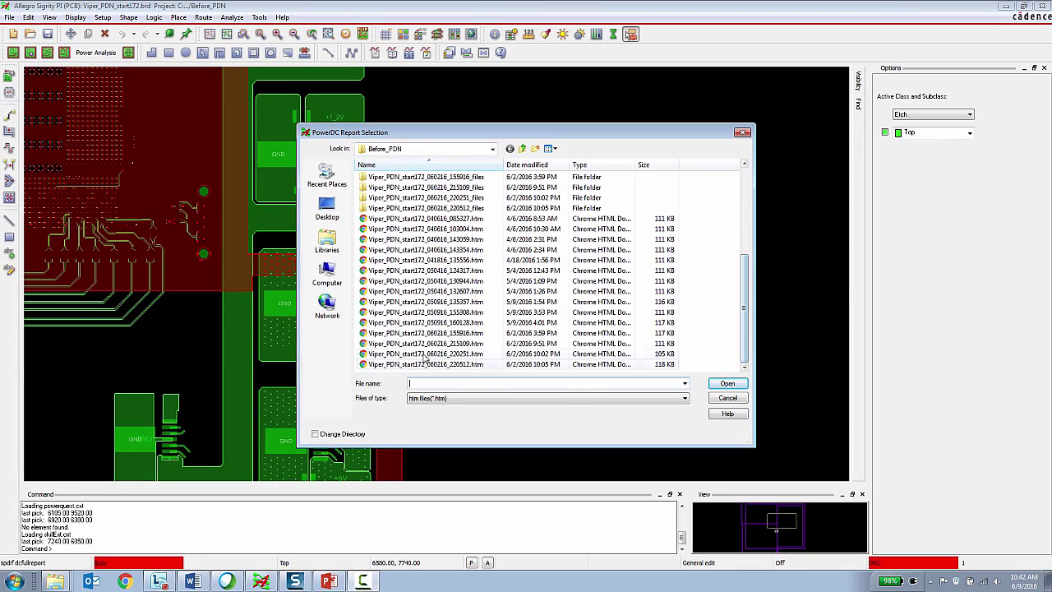
double_click(420, 344)
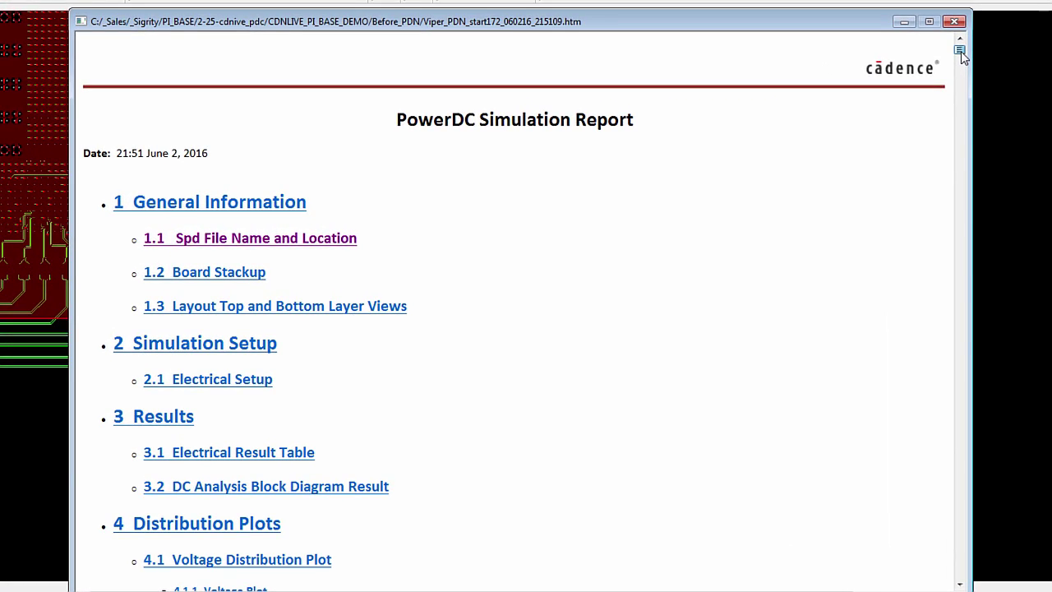
Step: Scroll the report to section 5 Violation and move its window right to reveal the PCB
drag(961, 51, 960, 562)
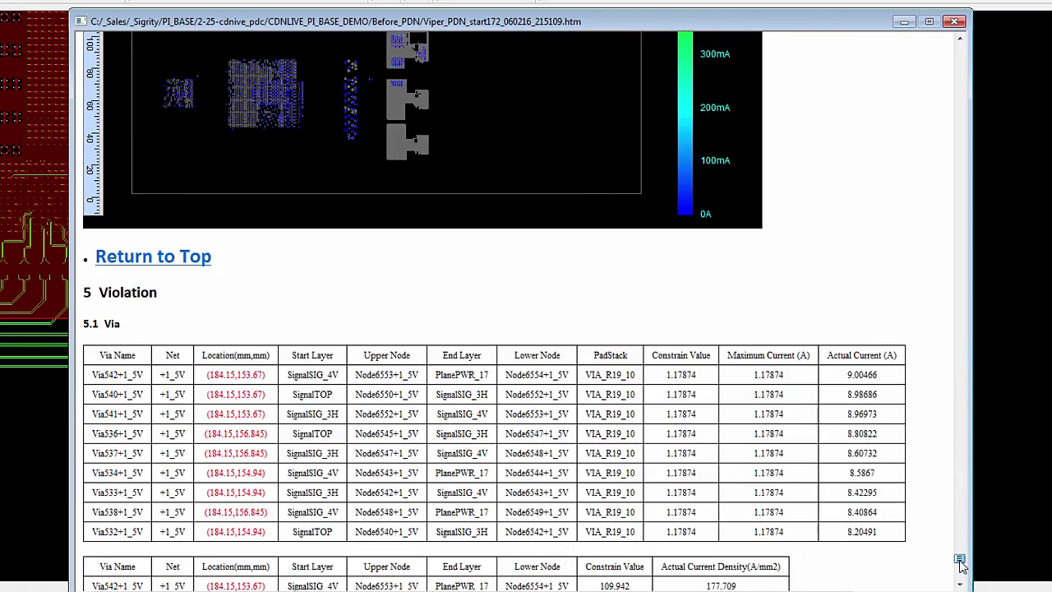
drag(473, 26, 890, 23)
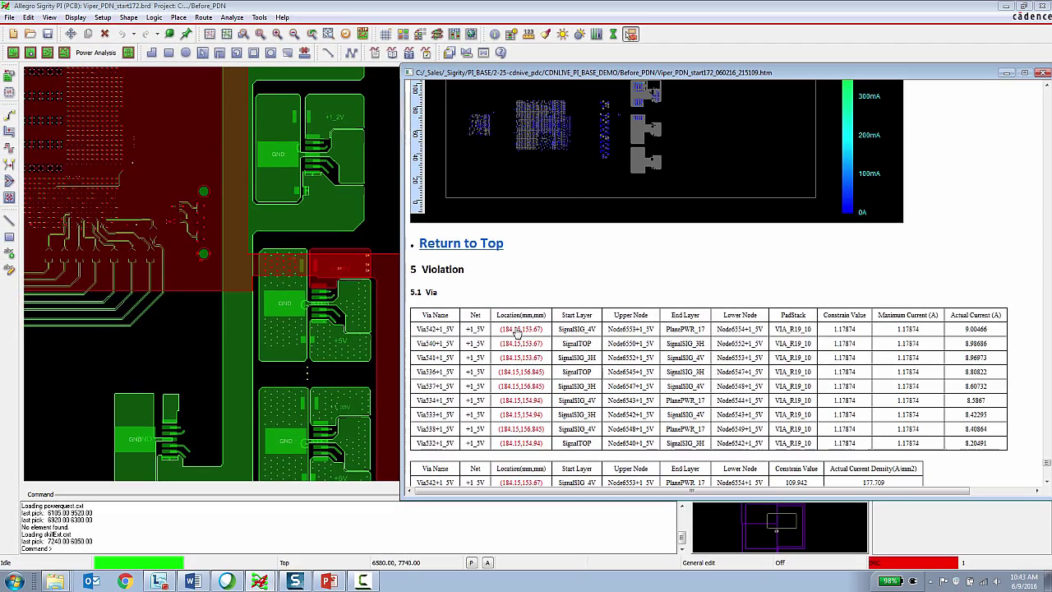
Step: Cross-probe the violating vias, including Via540, Via534 and Via538, from the report onto the board
click(517, 330)
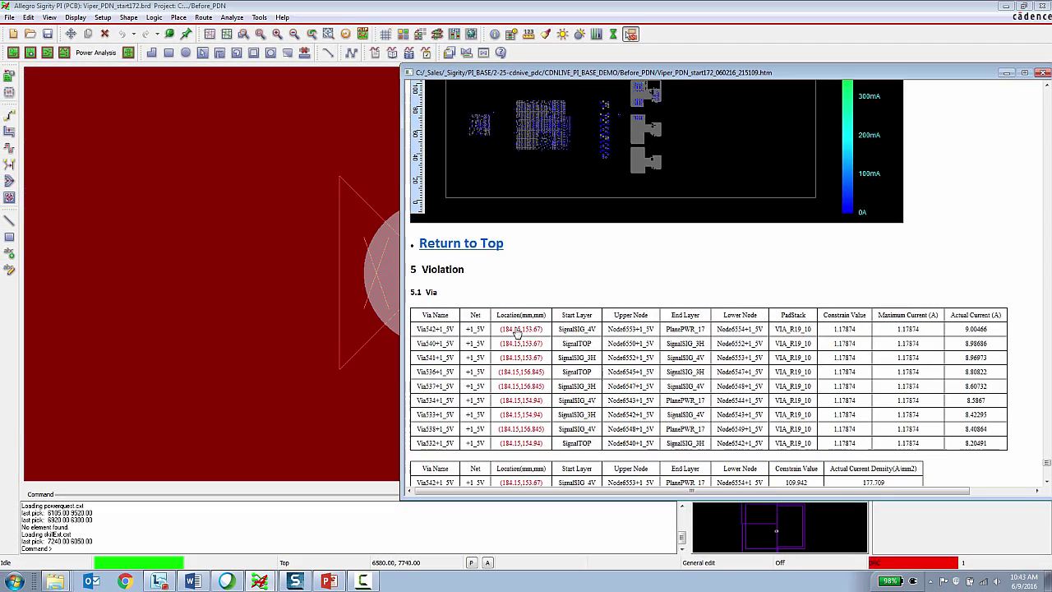
double_click(517, 342)
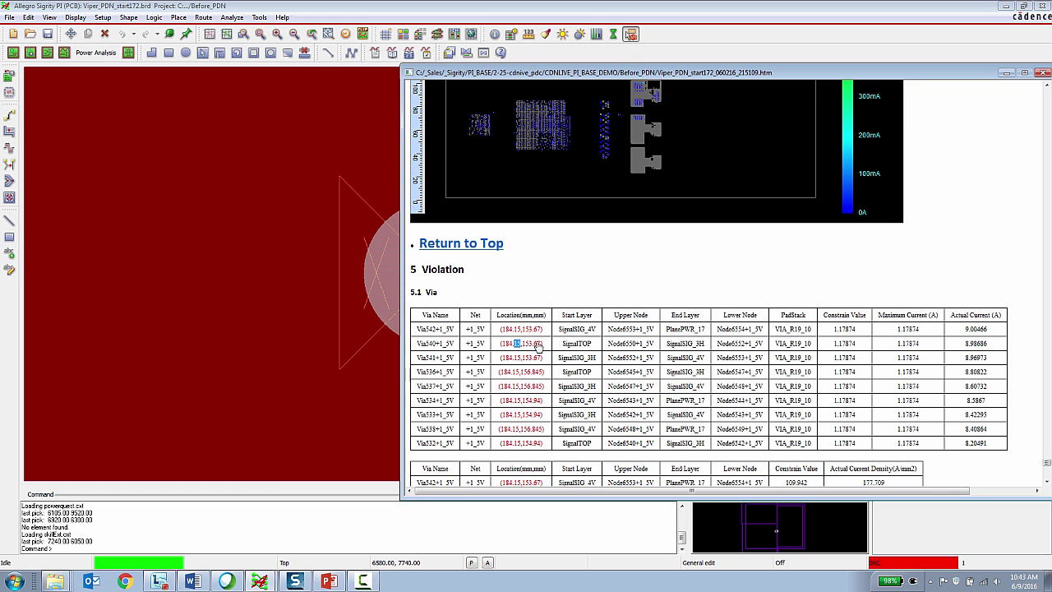
double_click(526, 400)
scroll(526, 394, down, 8)
double_click(524, 279)
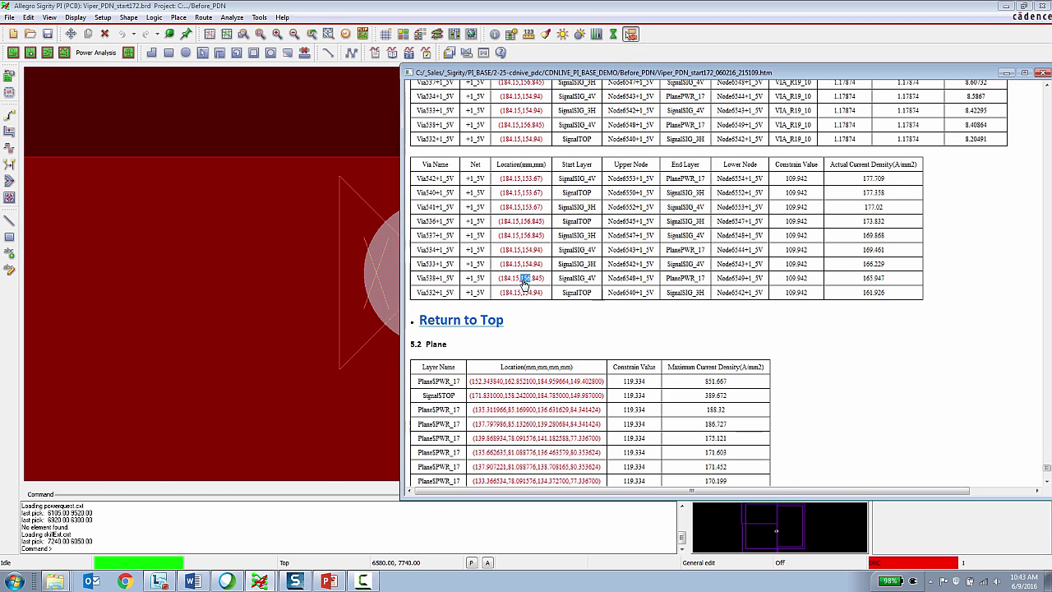